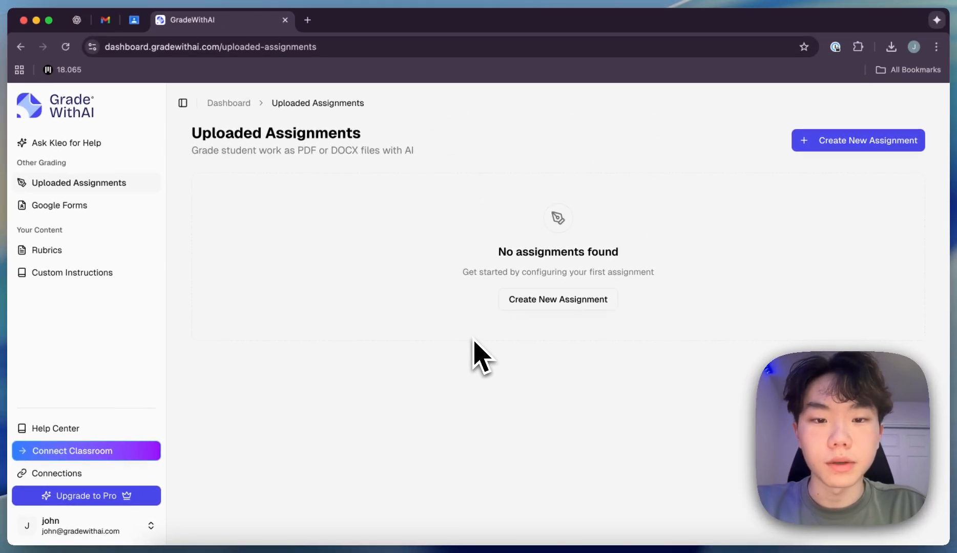
- Create a new uploaded assignment named "Spanish Language Essay - Social Media"
left_click(547, 321)
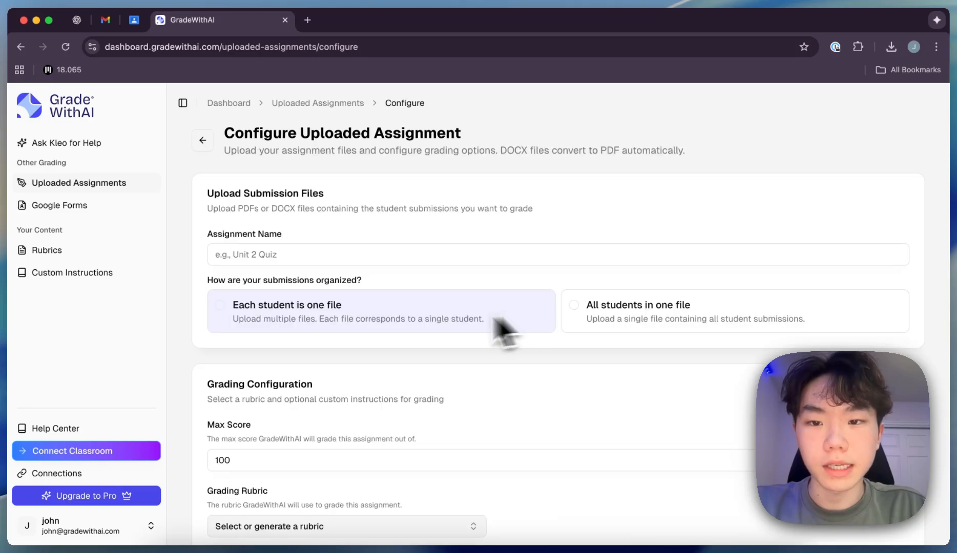
left_click(361, 255)
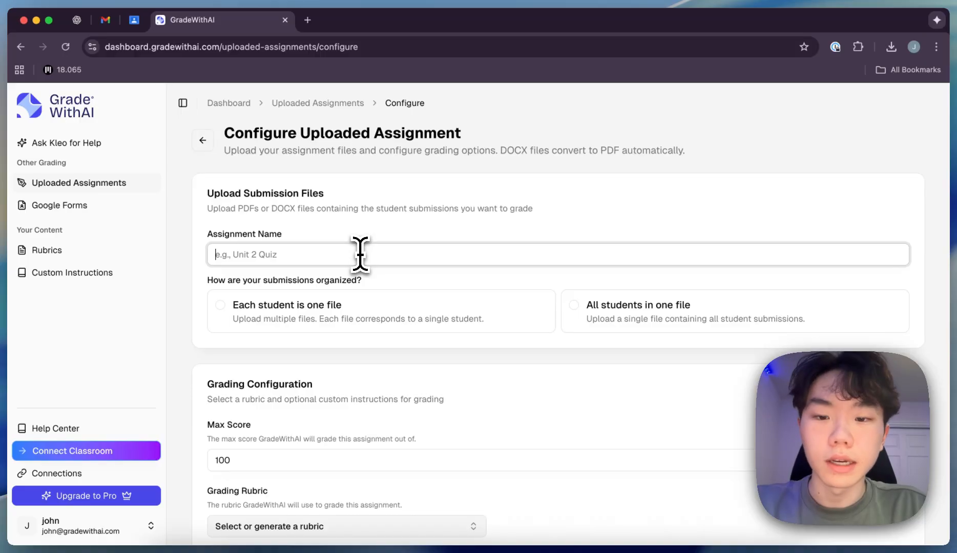
type("Spa")
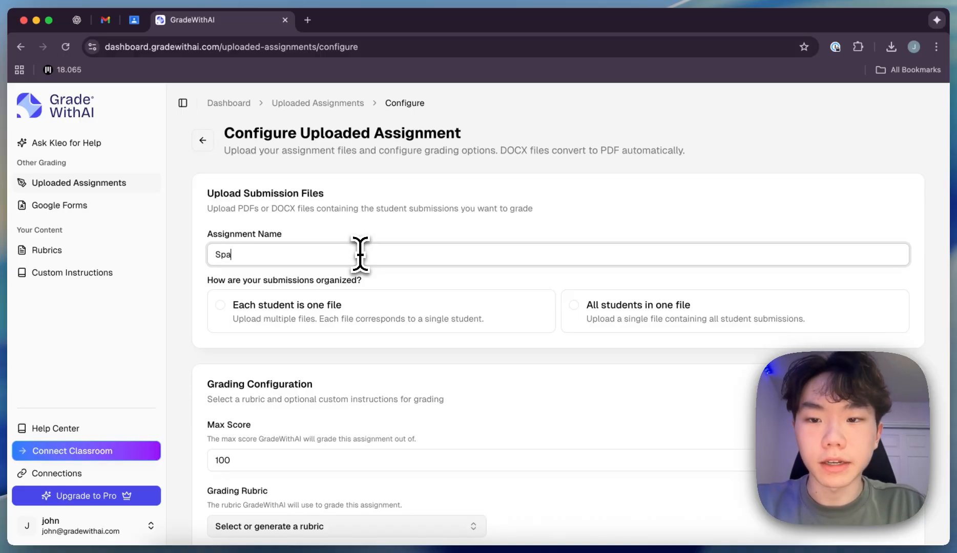
type("nish Language Essay ")
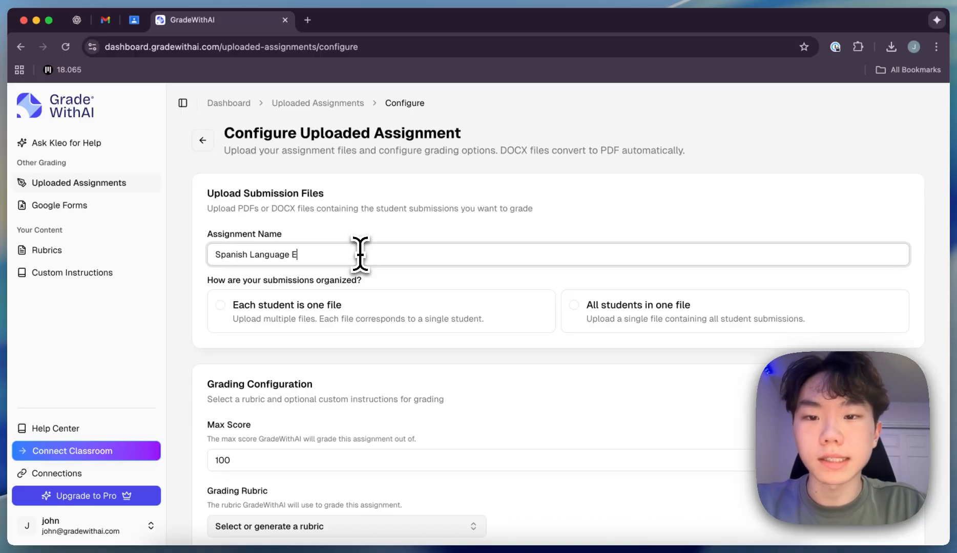
type("- Social Media")
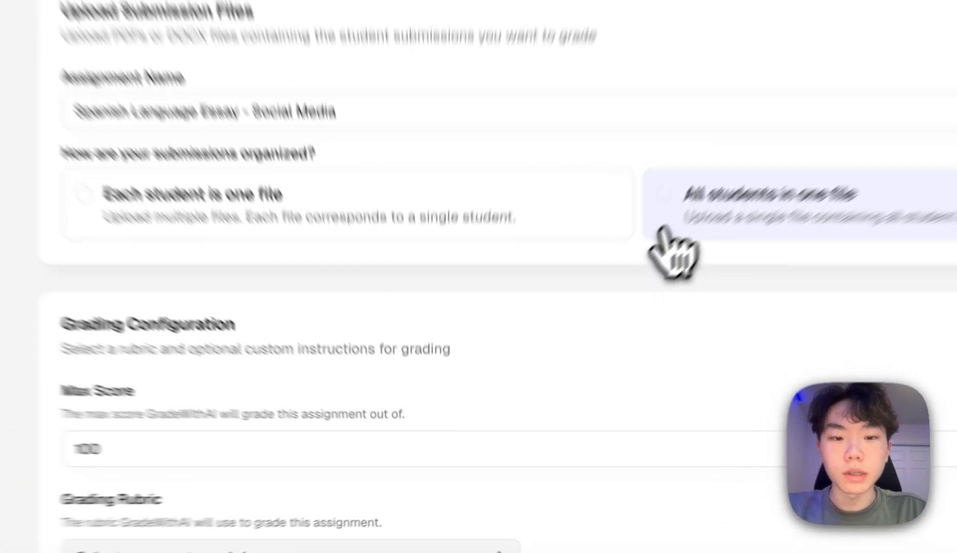
- Organize the submissions as all students in one file, with 2 pages per assignment
left_click(573, 327)
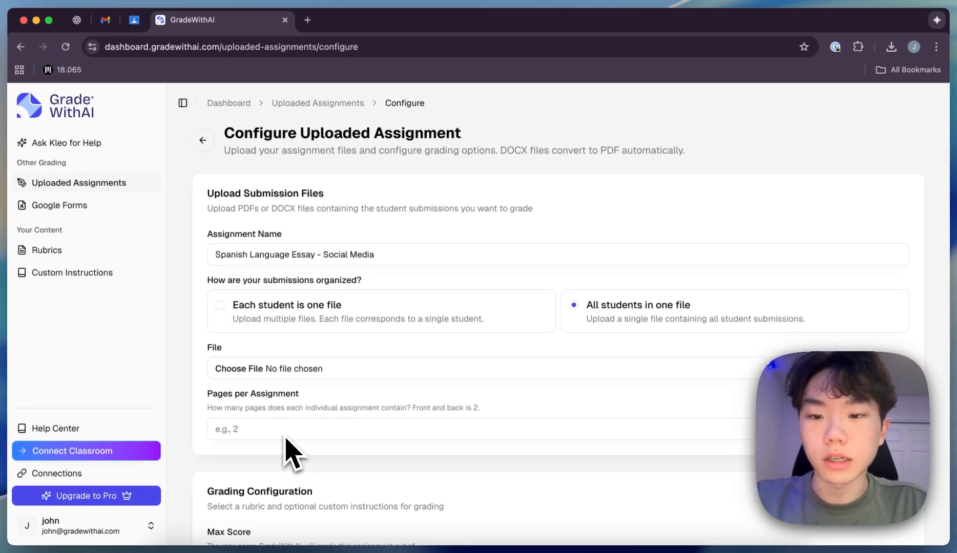
left_click(387, 433)
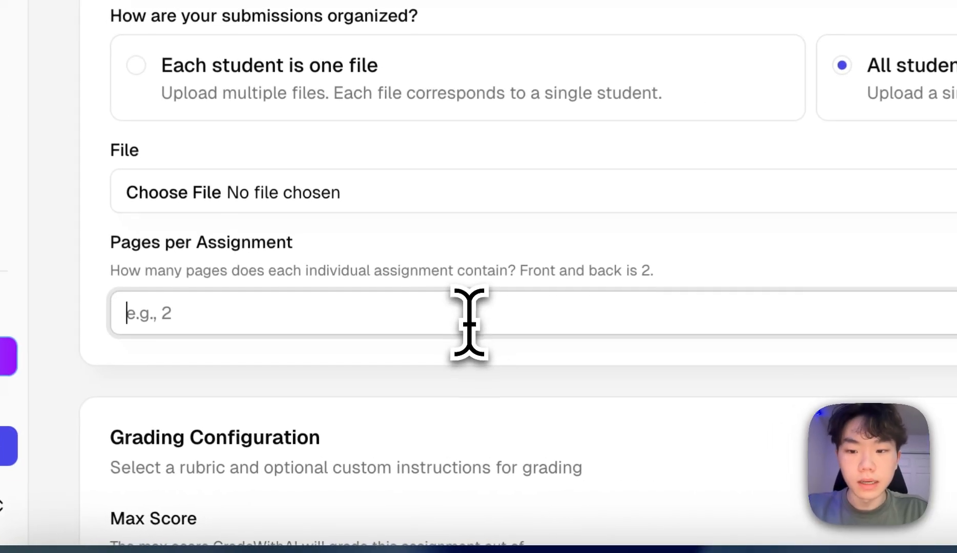
type("2")
left_click(441, 386)
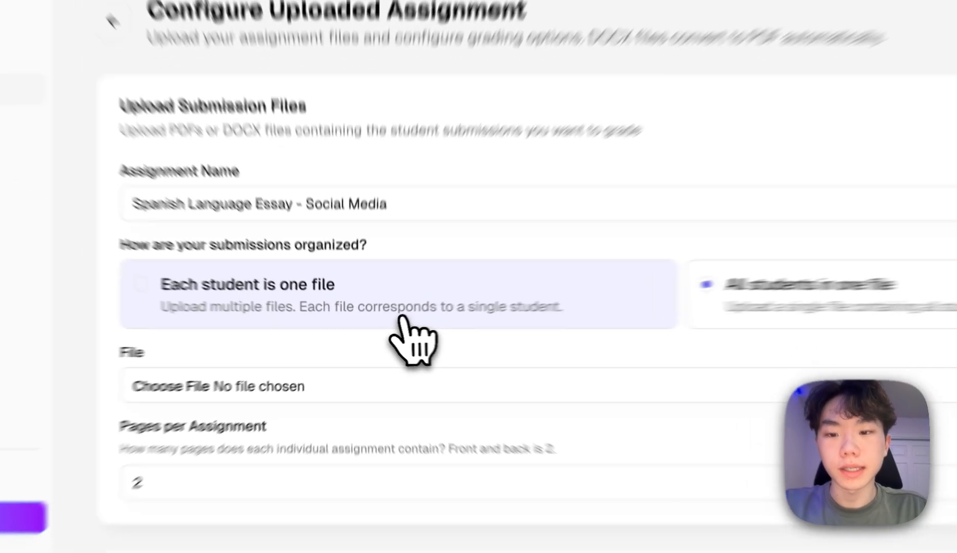
- Organize the submissions as one file per student and upload the three Spanish Language Essay PDFs from Downloads
left_click(383, 329)
left_click(276, 401)
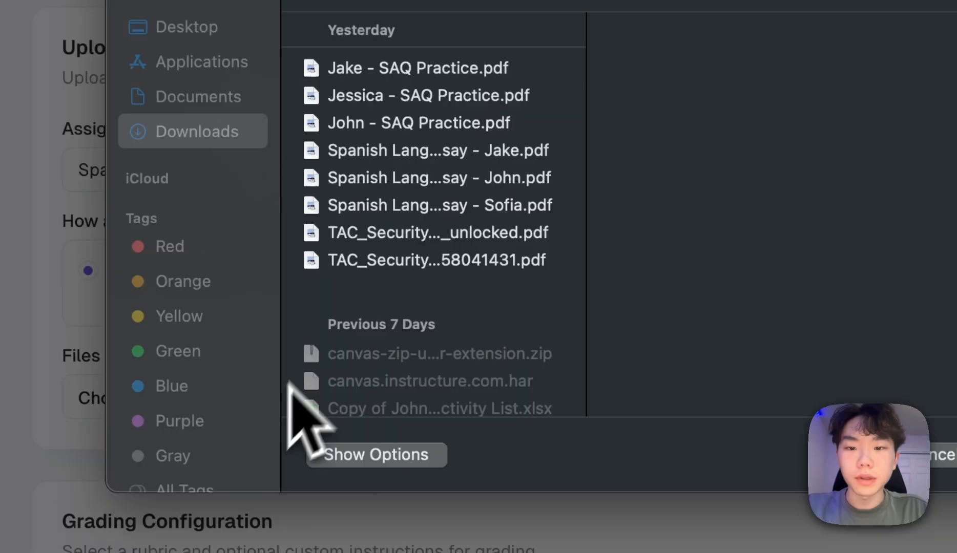
left_click(427, 154)
left_click(414, 210, "shift")
key("Return")
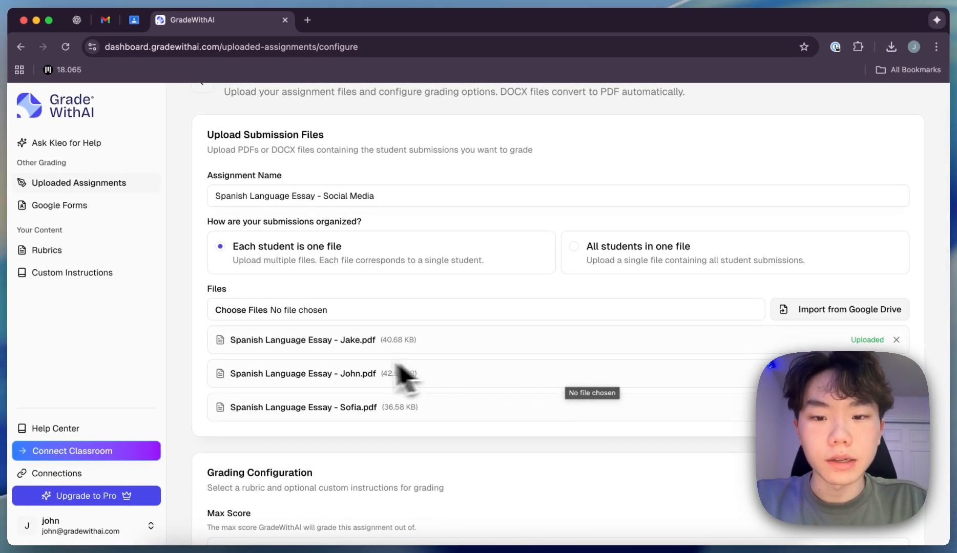
- Set the assignment's max score to 20 in the grading configuration
scroll(451, 430, "down", 1)
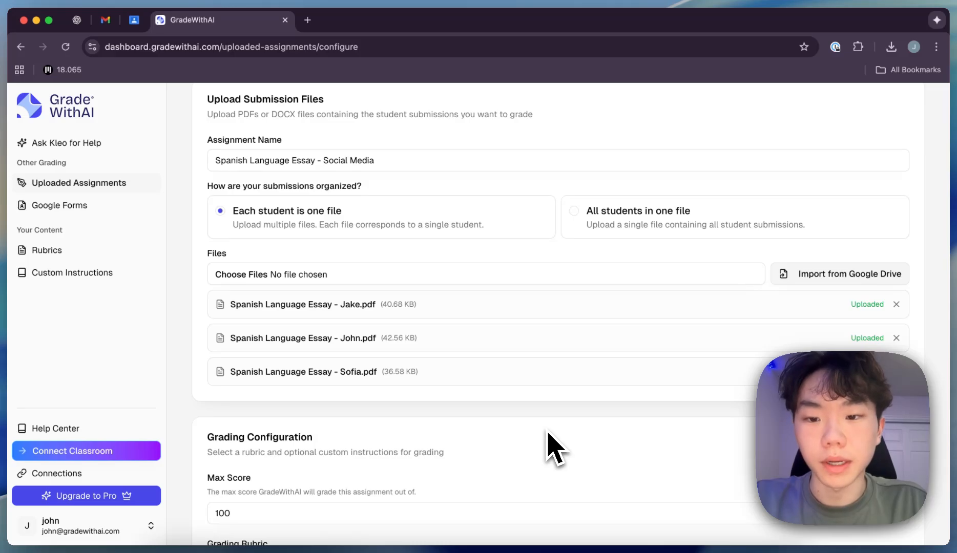
scroll(553, 447, "down", 5)
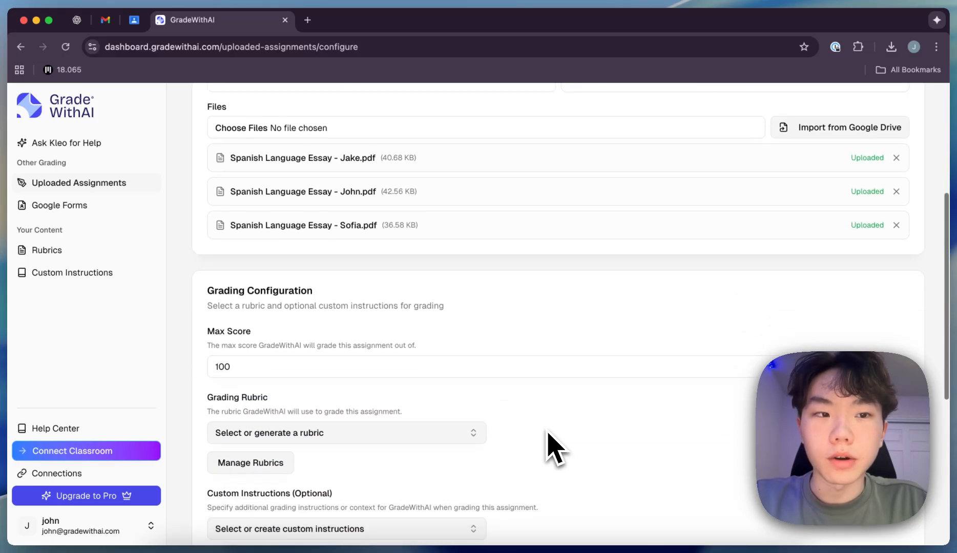
scroll(395, 320, "up", 1)
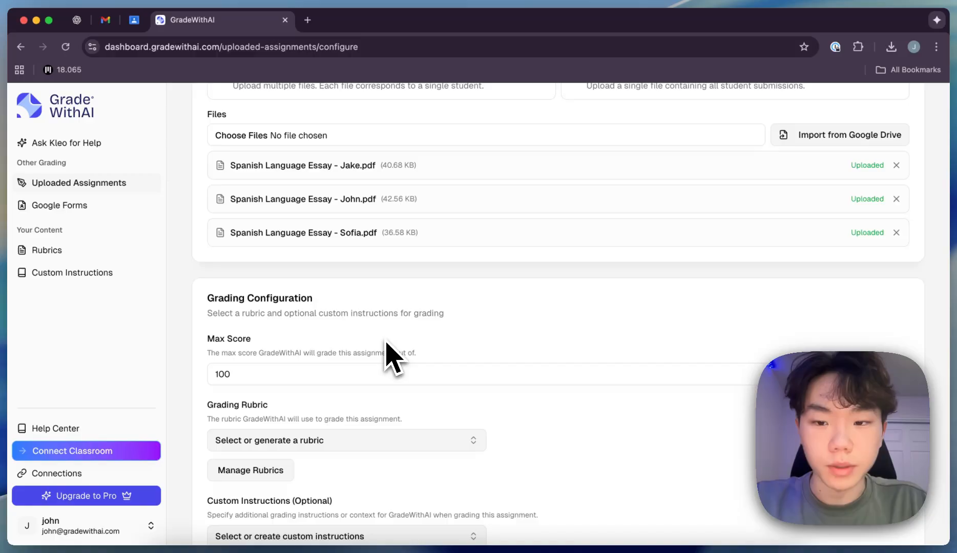
left_click(327, 374)
key("BackSpace")
key("BackSpace")
key("BackSpace")
type("20")
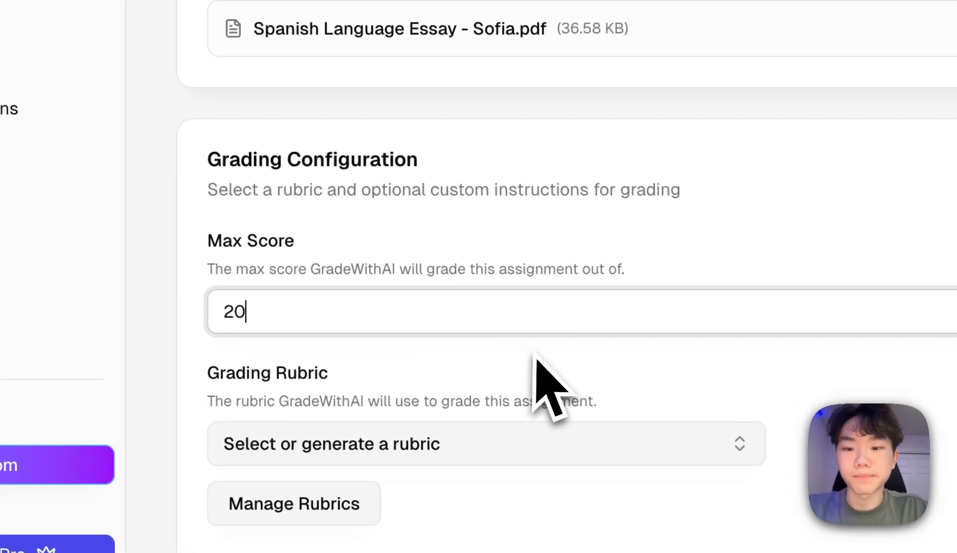
left_click(536, 358)
- Open the Generate Rubric form for the assignment's grading rubric
scroll(535, 356, "down", 4)
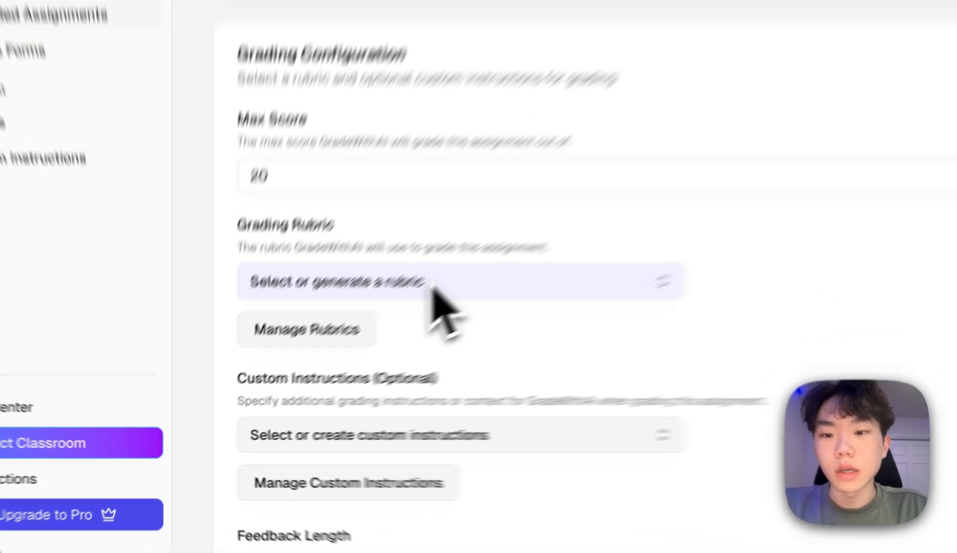
left_click(329, 350)
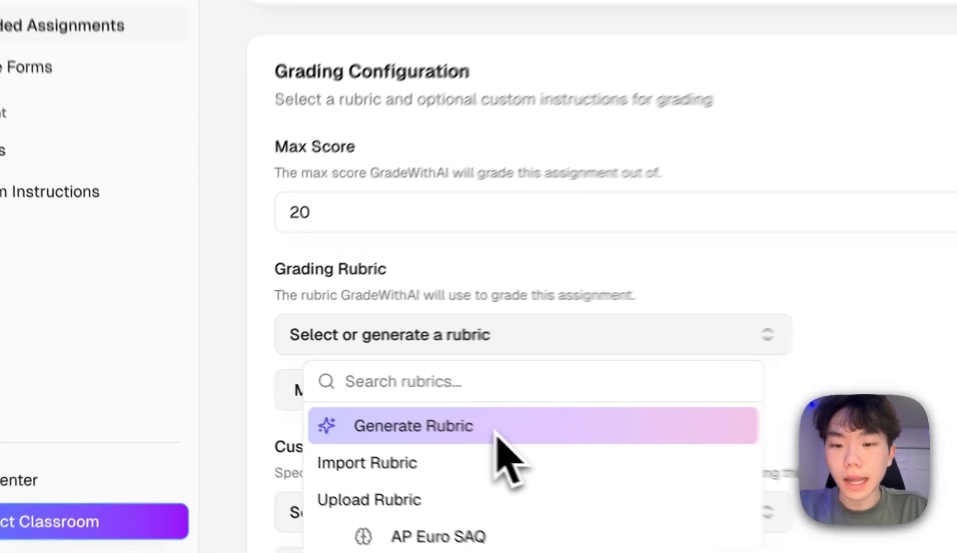
left_click(497, 433)
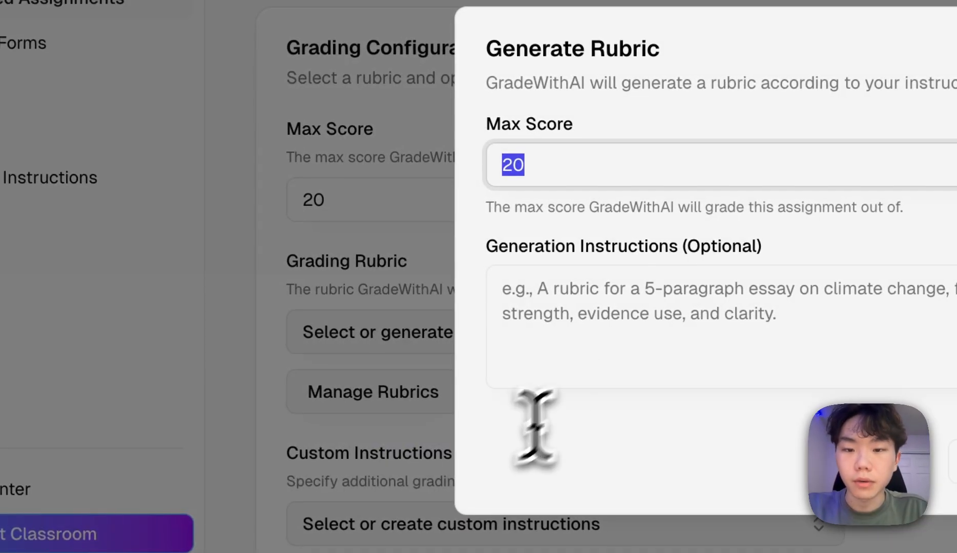
left_click(623, 331)
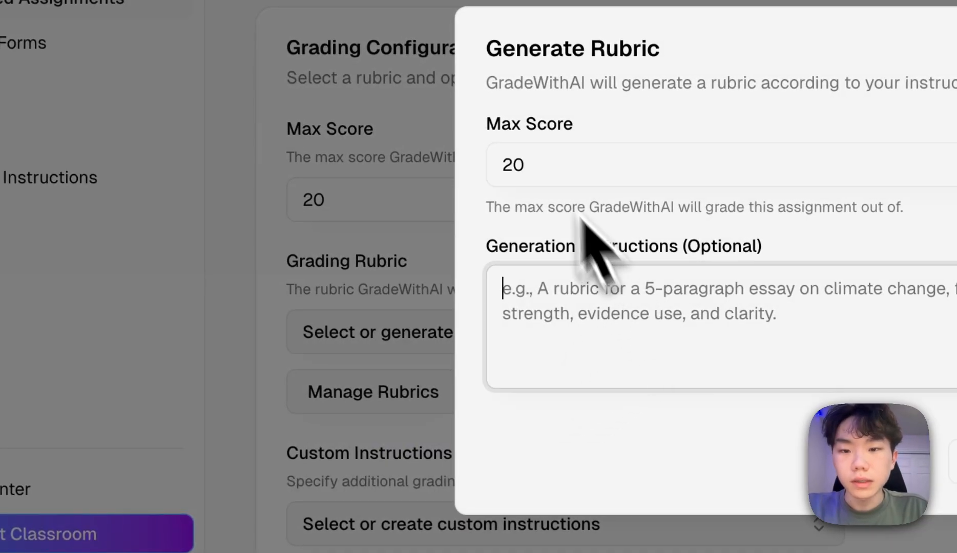
left_click(527, 164)
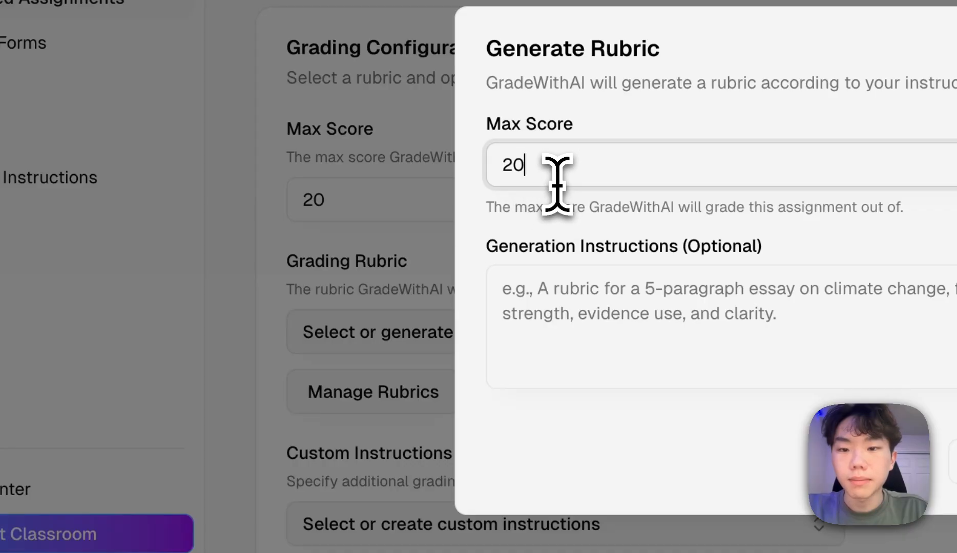
left_click_drag(562, 163, 504, 174)
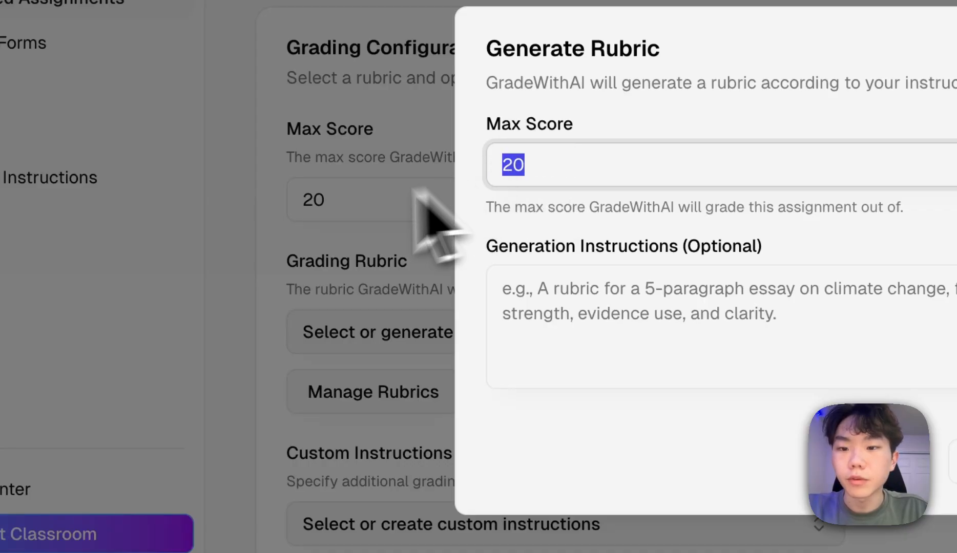
- Enter the rubric generation instruction "6 points for content and arguments - clarify of the thesis and soundness of the arguments"
left_click(644, 300)
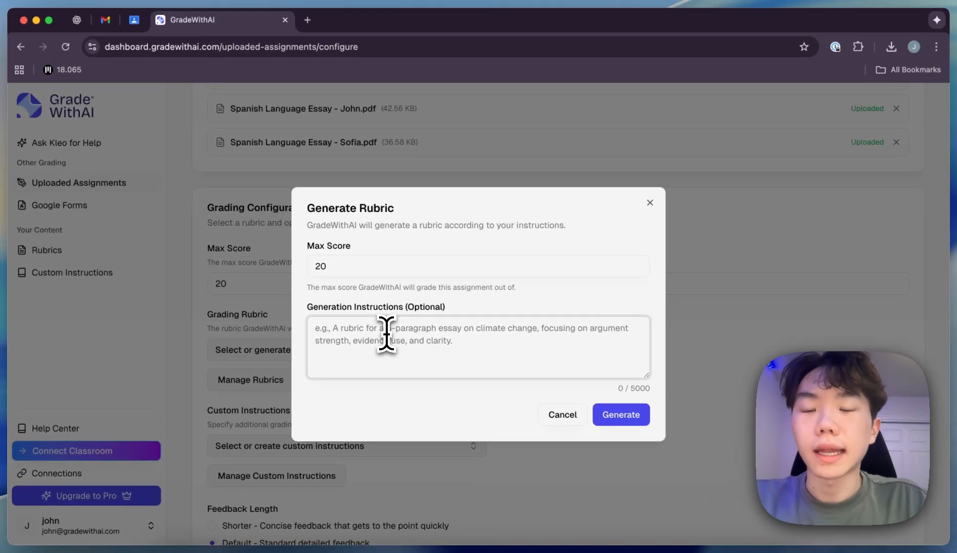
type("6 p")
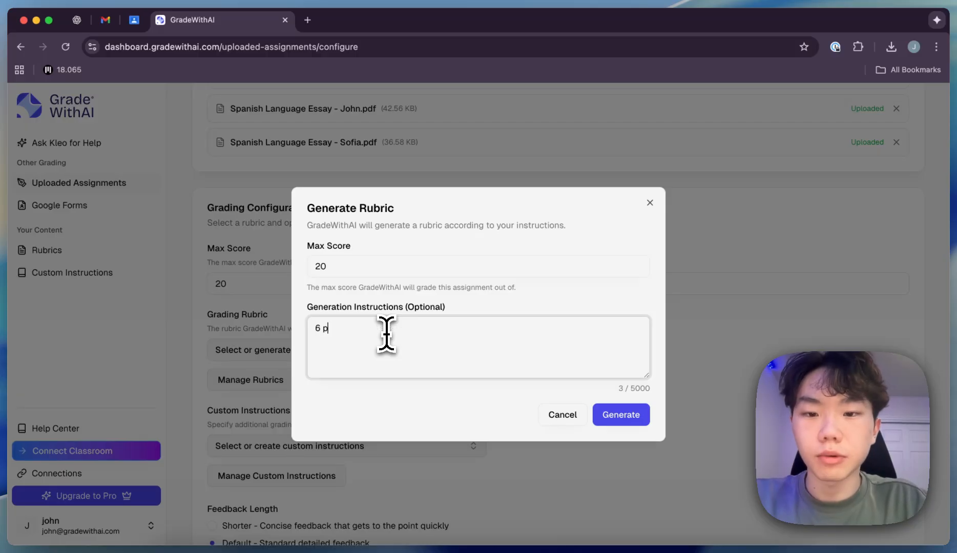
type("oints for content a")
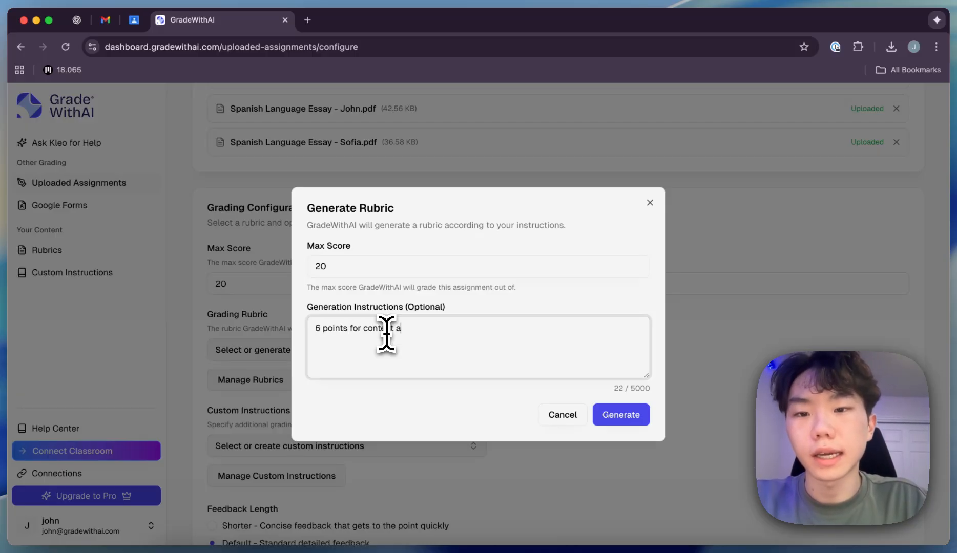
type("nd arguments - ")
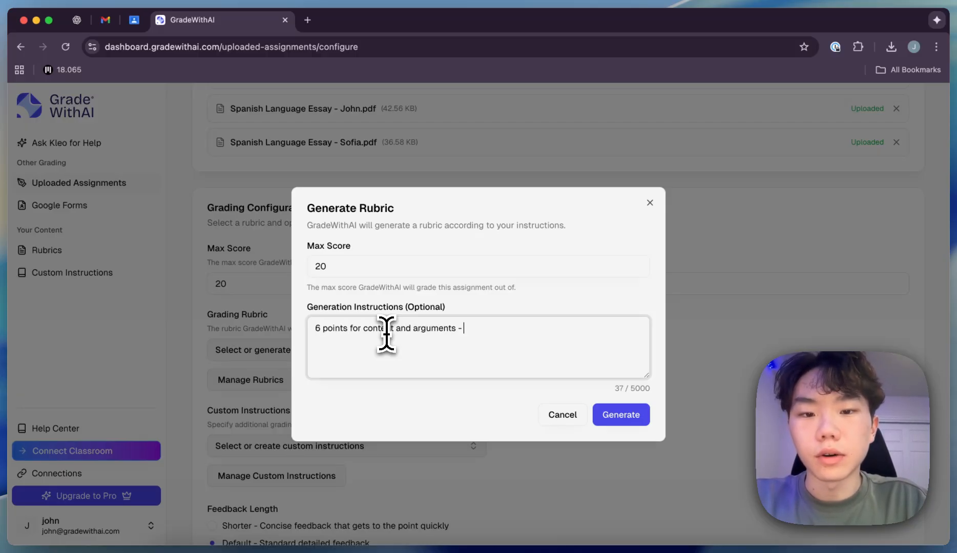
type("clarify of the th")
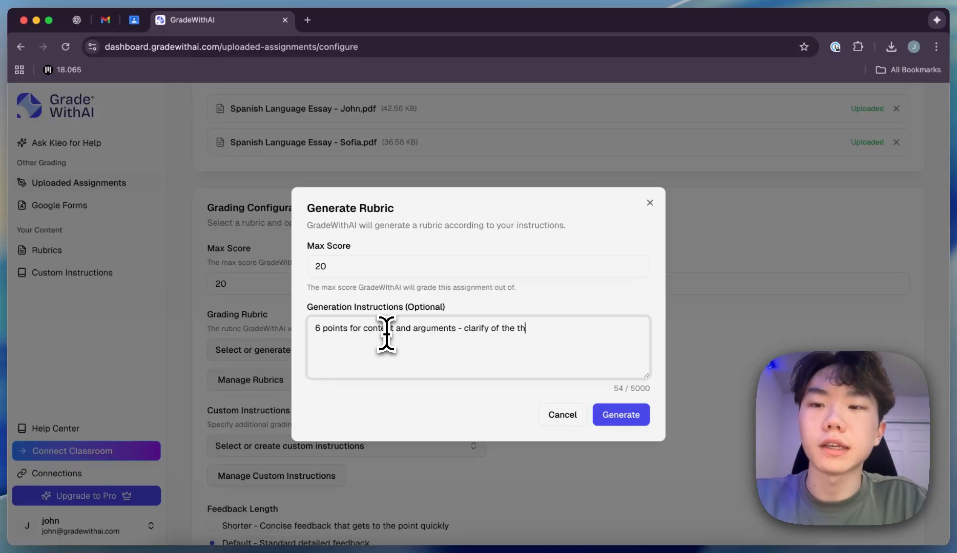
type("esis and soundness of")
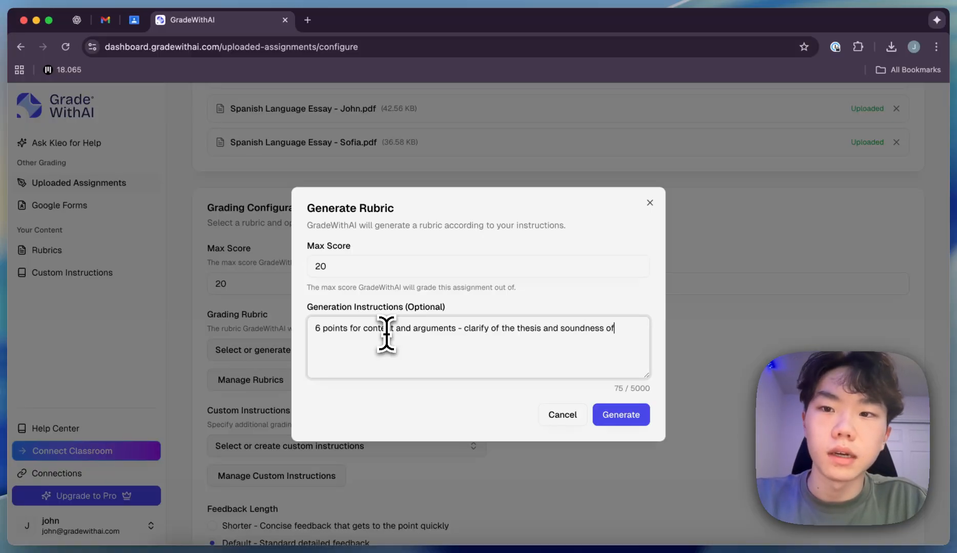
type(" the argument")
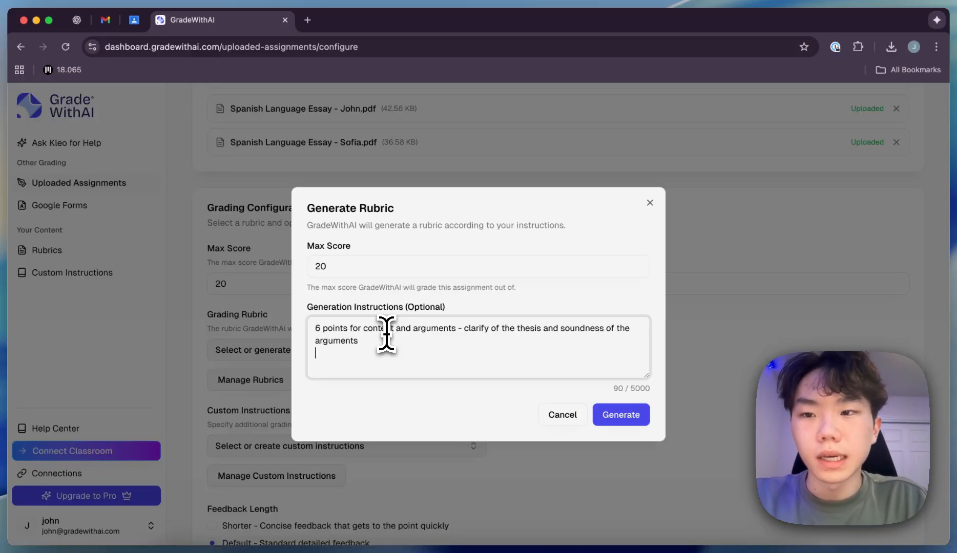
type("s")
- Add the instruction lines "4 points for organization" and "6 points for grammar and language" to the rubric generation instructions
key("Return")
type("4 poin")
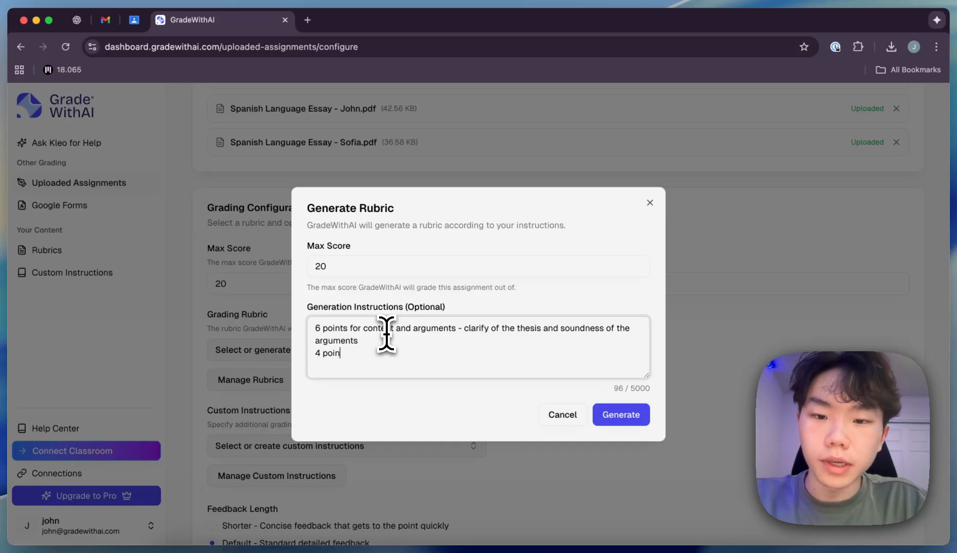
type("ts for organization ")
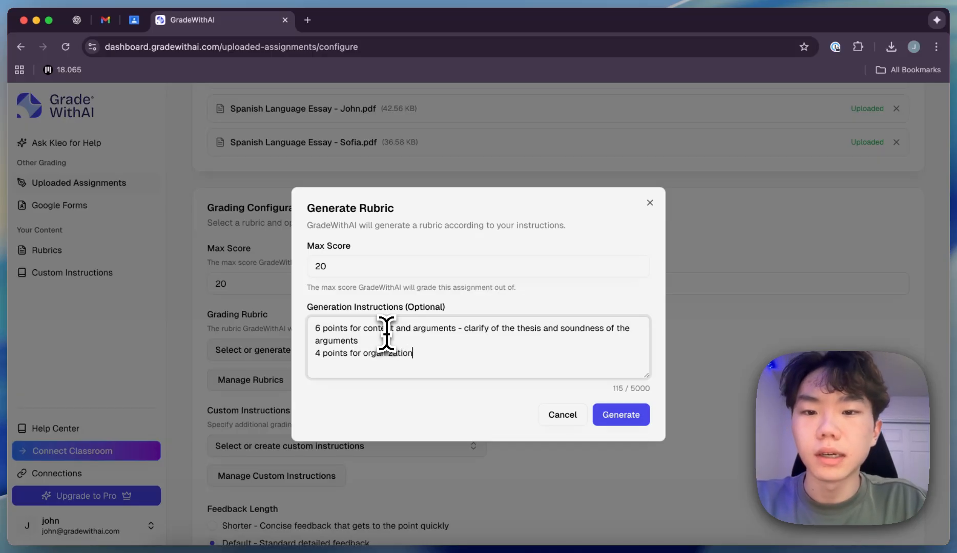
type("6 poin")
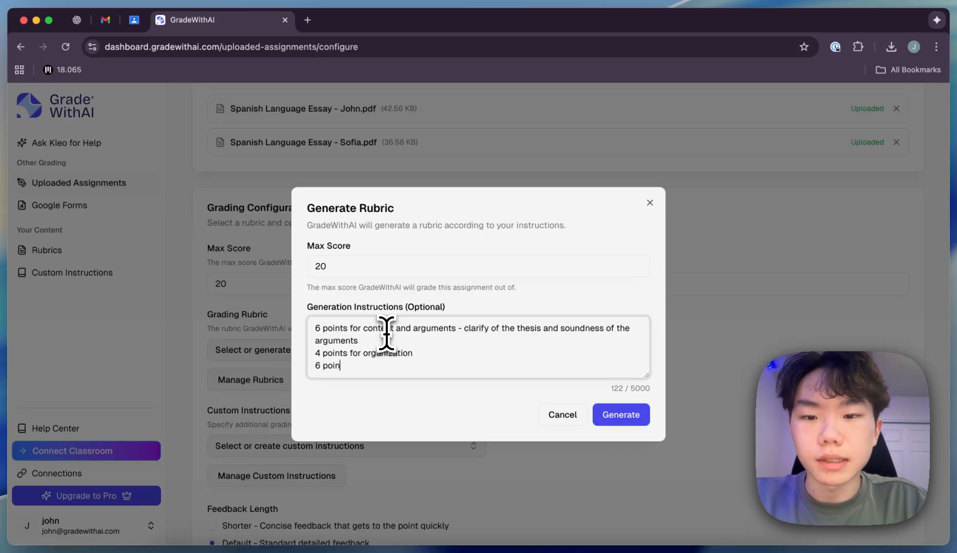
type("ts for gramm")
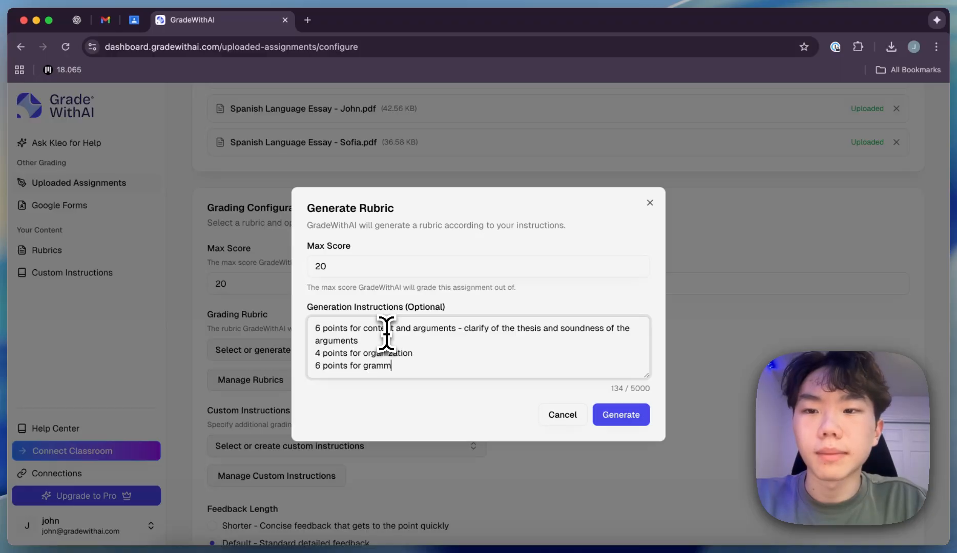
type("ar and language")
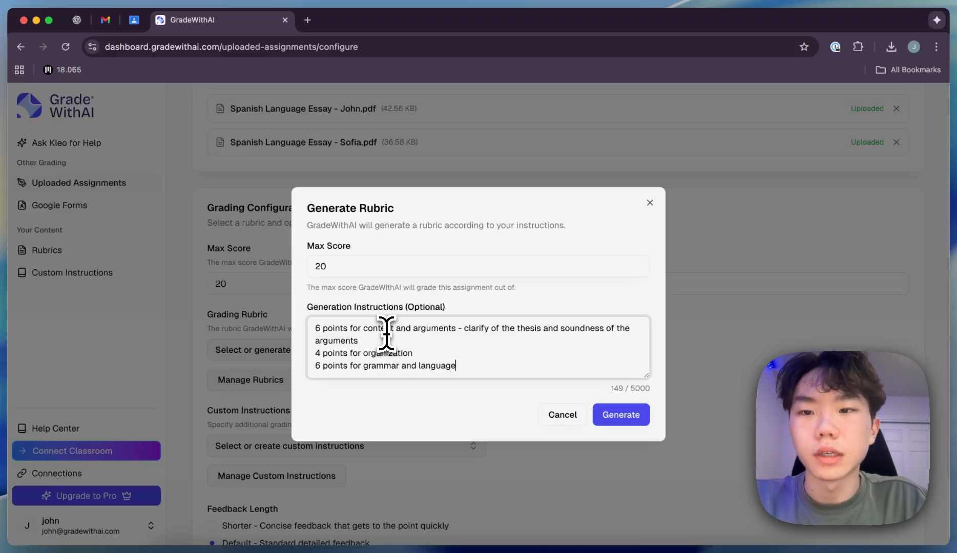
- Add a final rubric instruction line reading "4 points for vocabulary and style"
key("Return")
type("4 poi")
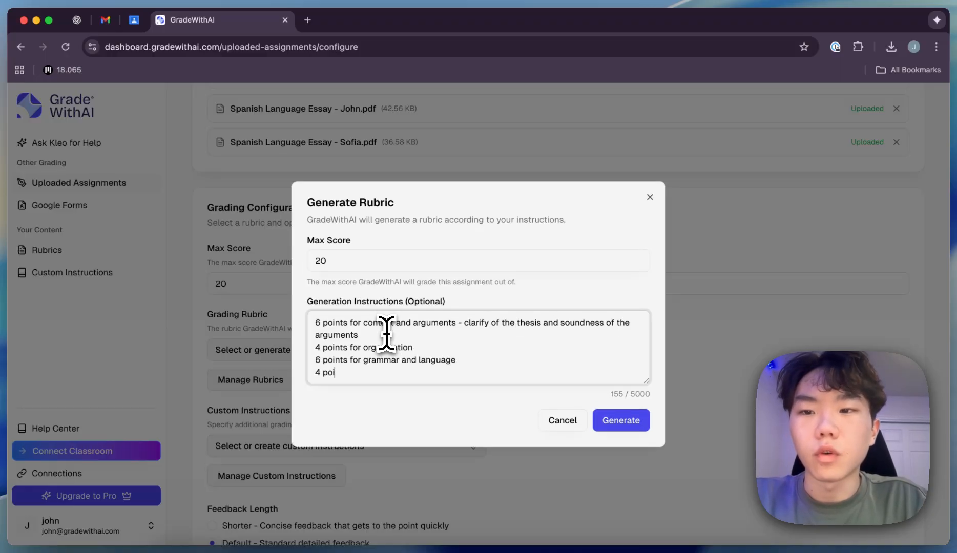
type("nts for vocabulary a")
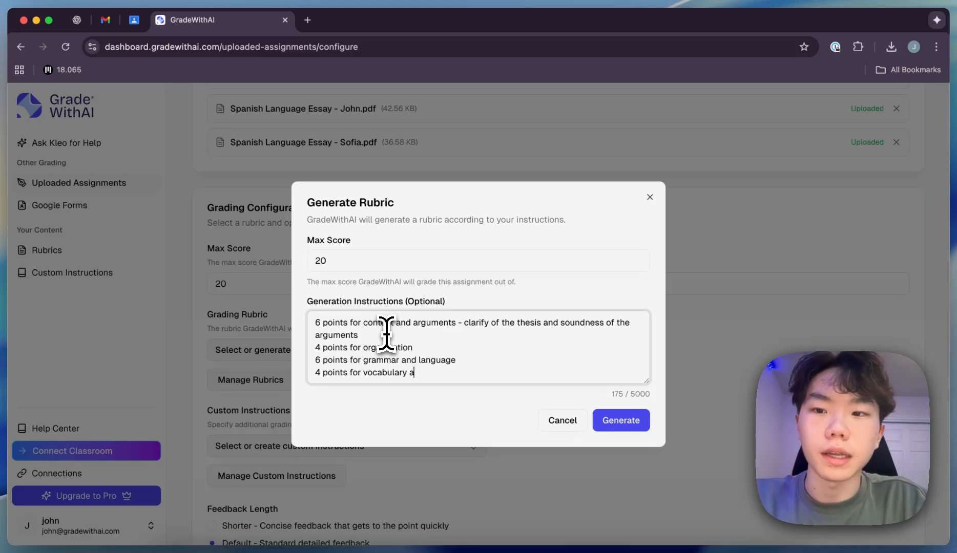
type("nd style")
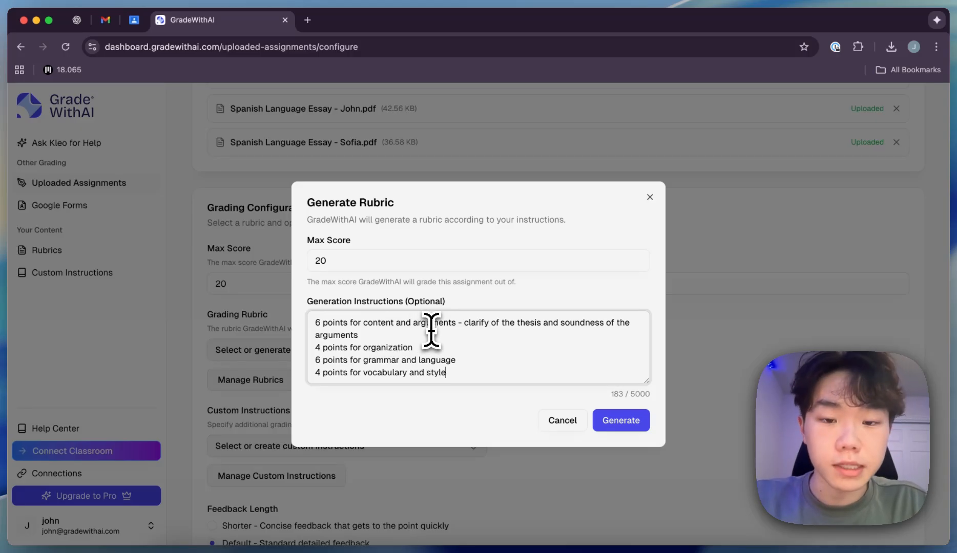
- Generate the rubric from the instructions and name it "Spanish Language Essay - Social Media"
left_click(610, 421)
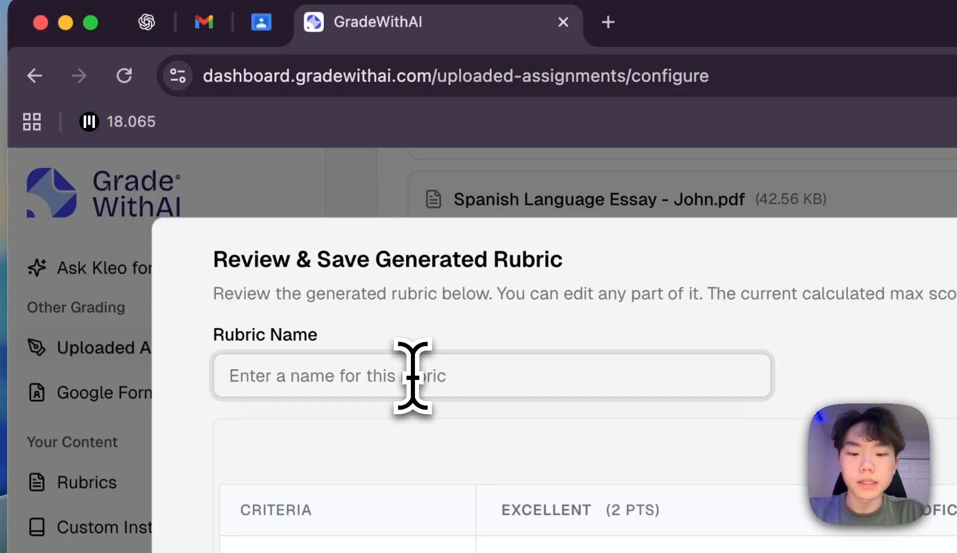
type("Spanish Language Essay - ")
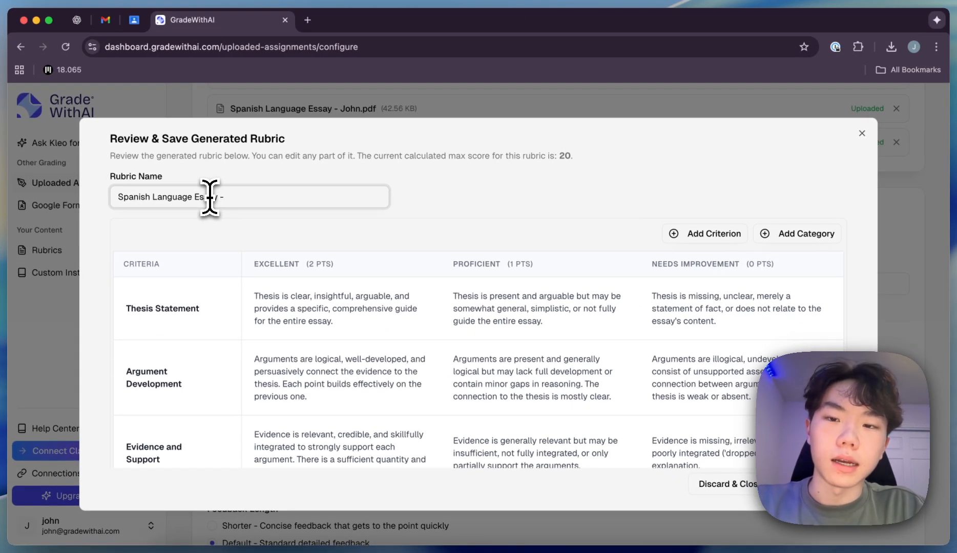
type("Social m Media")
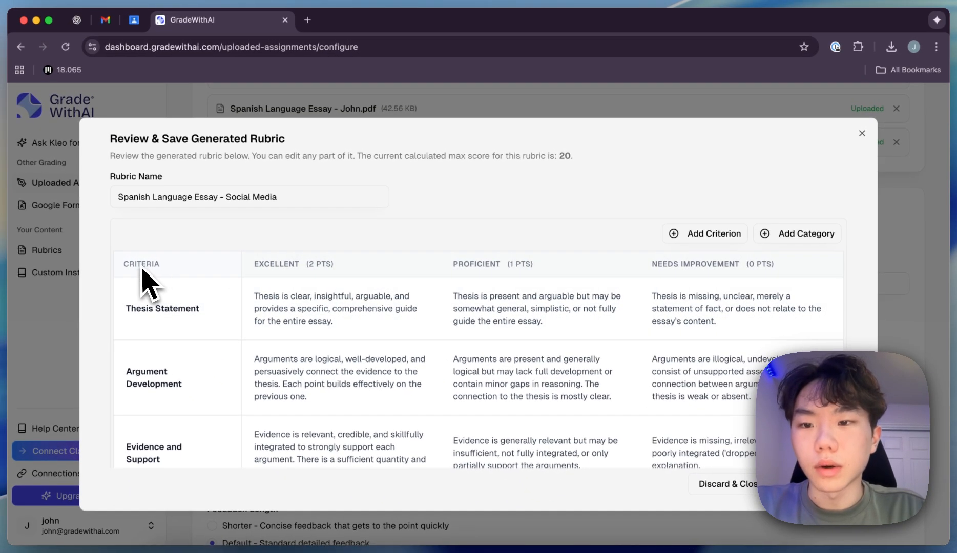
- Review the generated rubric's criteria, level descriptions and point values, checking which cells and headings can be edited
scroll(152, 338, "down", 3)
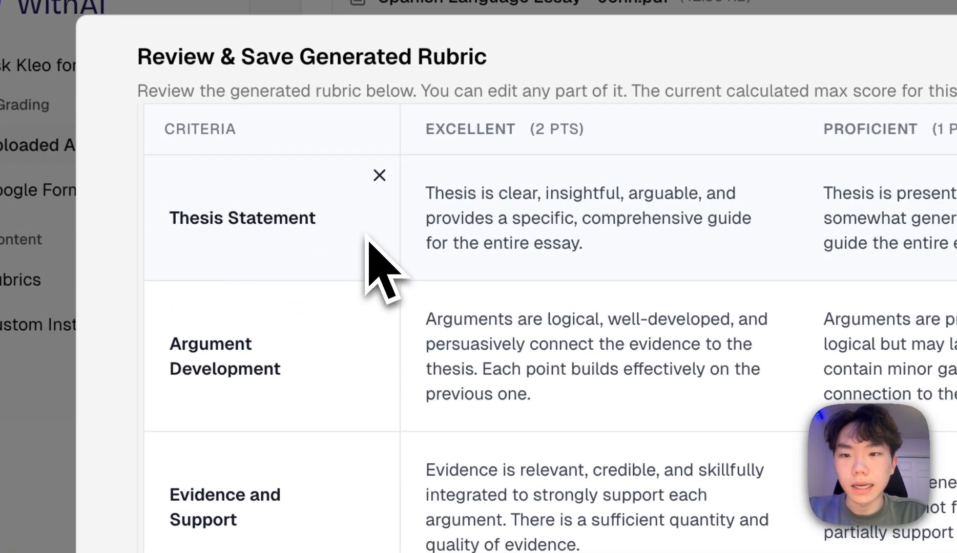
left_click(499, 210)
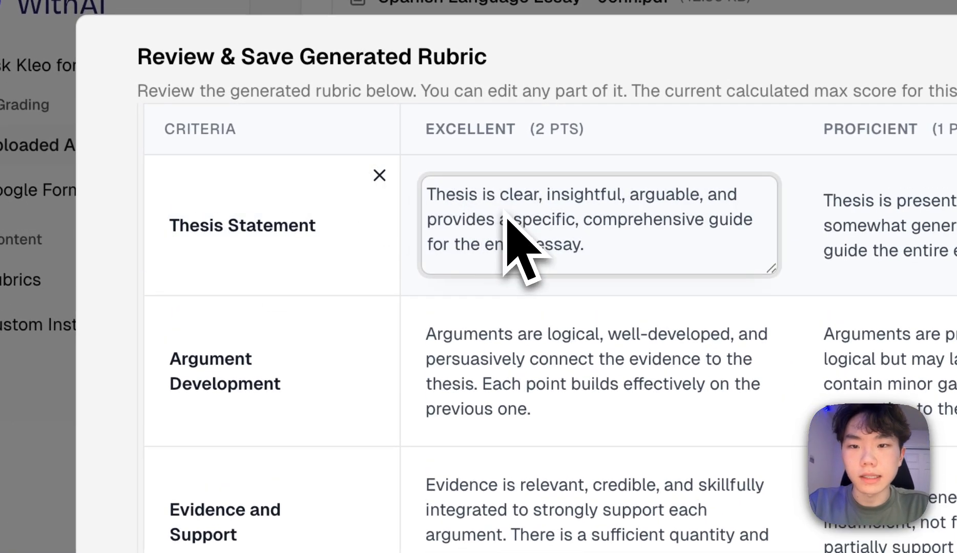
left_click(486, 164)
scroll(490, 169, "up", 3)
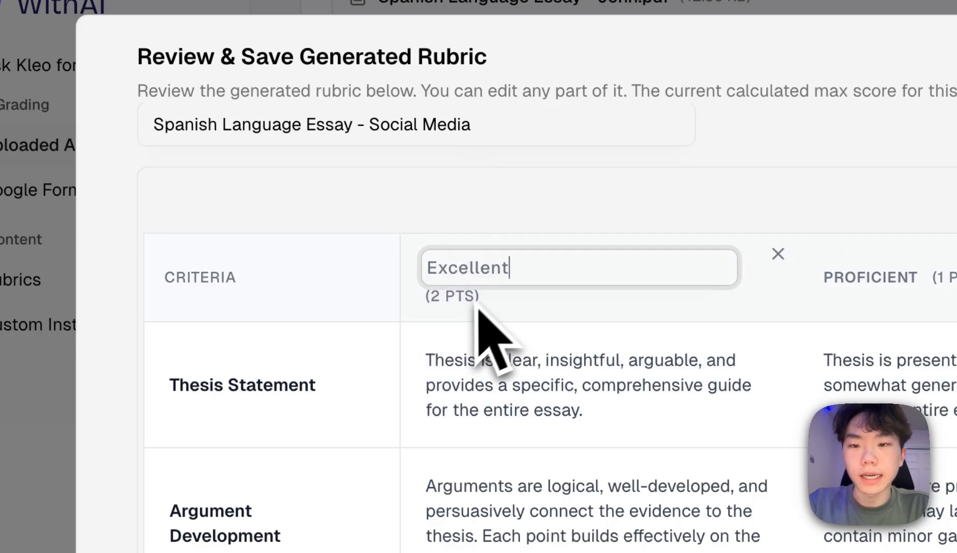
left_click(451, 301)
left_click(570, 267)
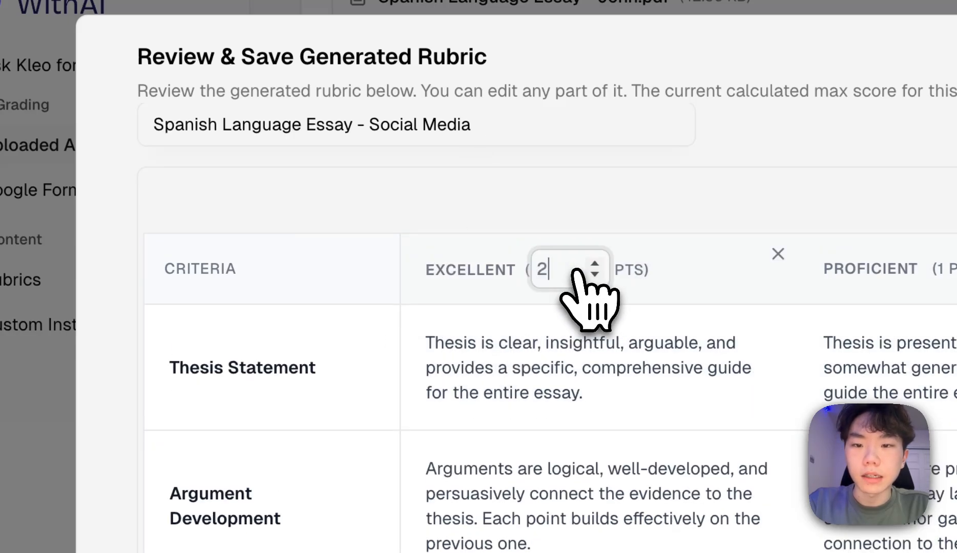
left_click(697, 292)
scroll(871, 384, "down", 1)
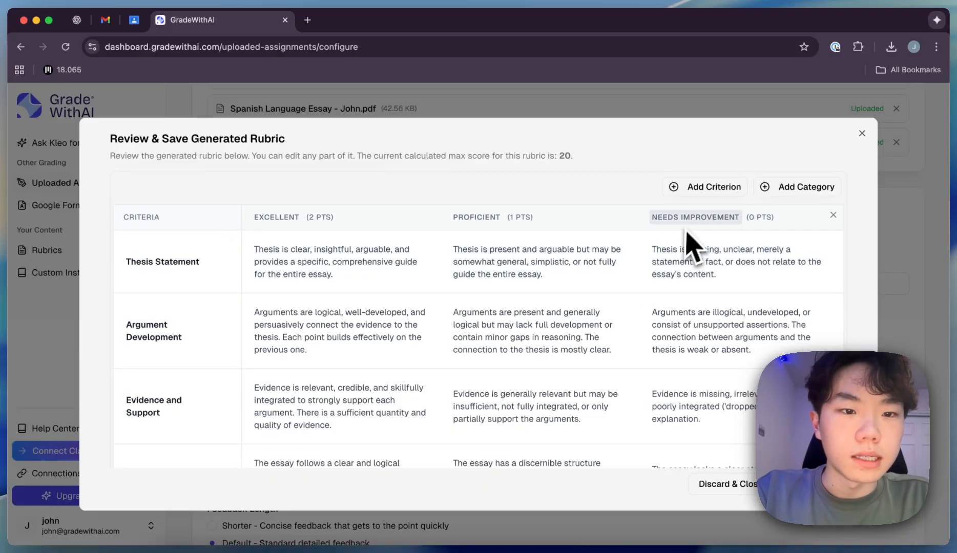
scroll(640, 325, "down", 5)
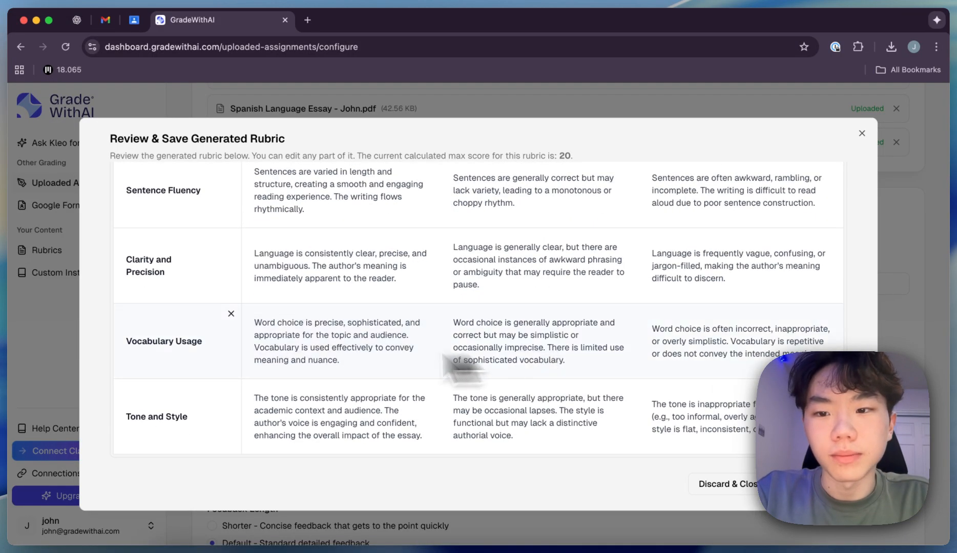
scroll(174, 369, "up", 10)
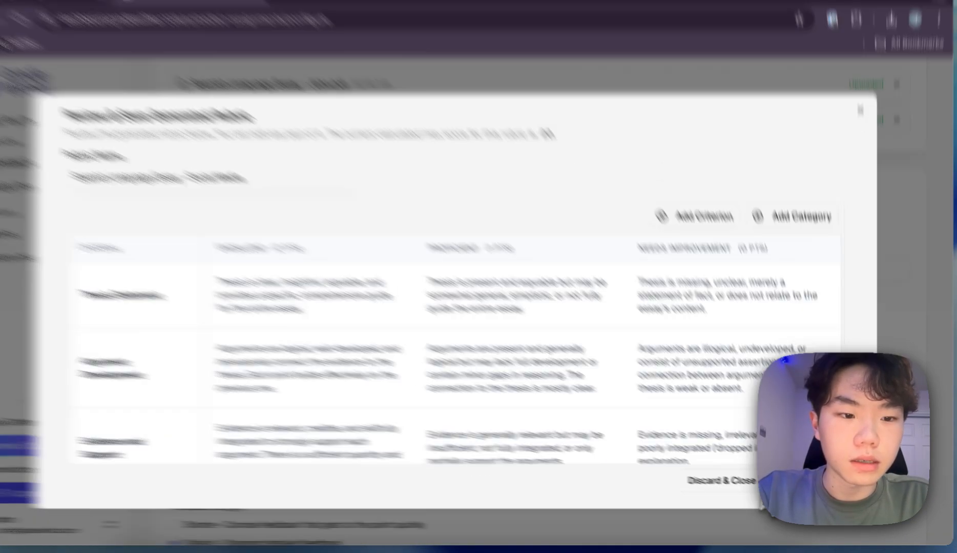
- Save the generated rubric as the assignment's grading rubric
left_click(781, 486)
scroll(379, 267, "up", 5)
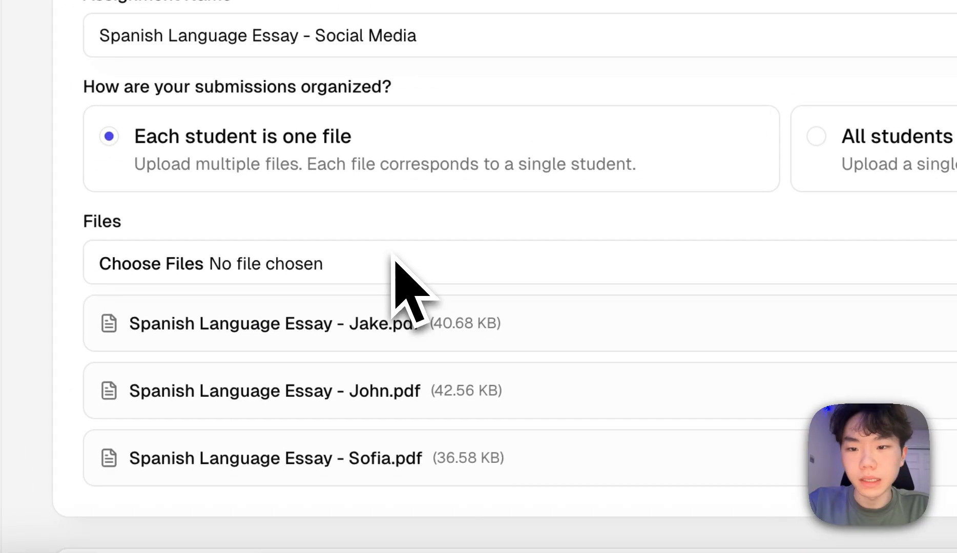
scroll(294, 251, "down", 8)
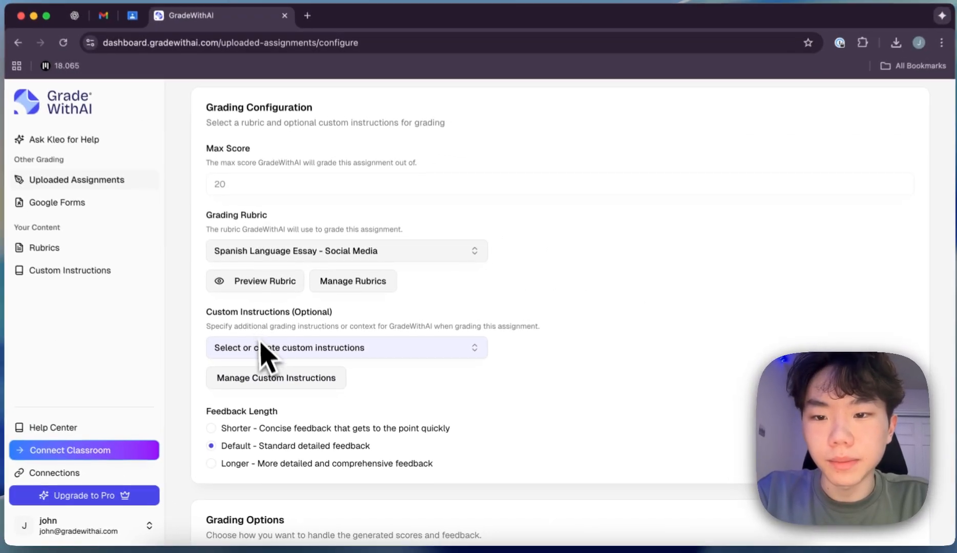
- Start a new custom instruction for the assignment and title it "Social Media Essay"
scroll(271, 359, "down", 2)
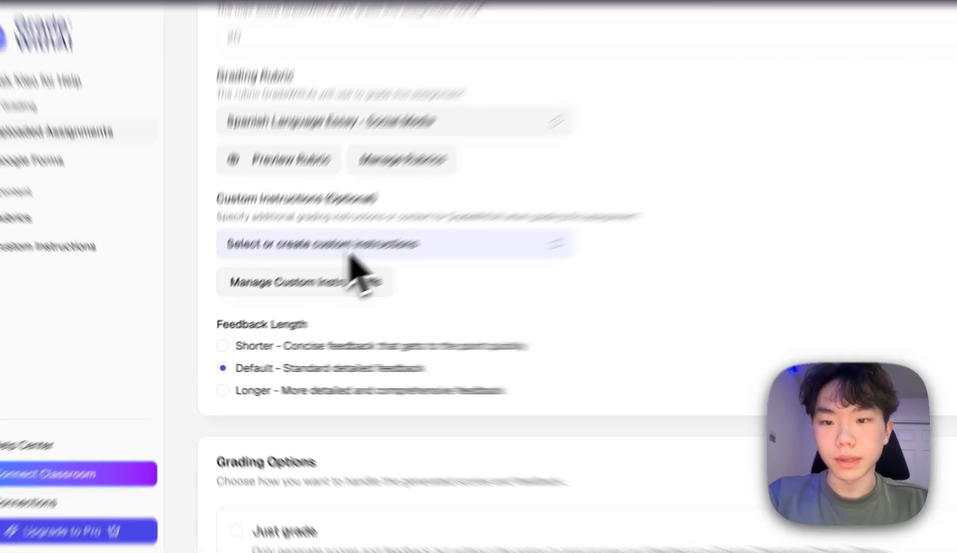
left_click(312, 276)
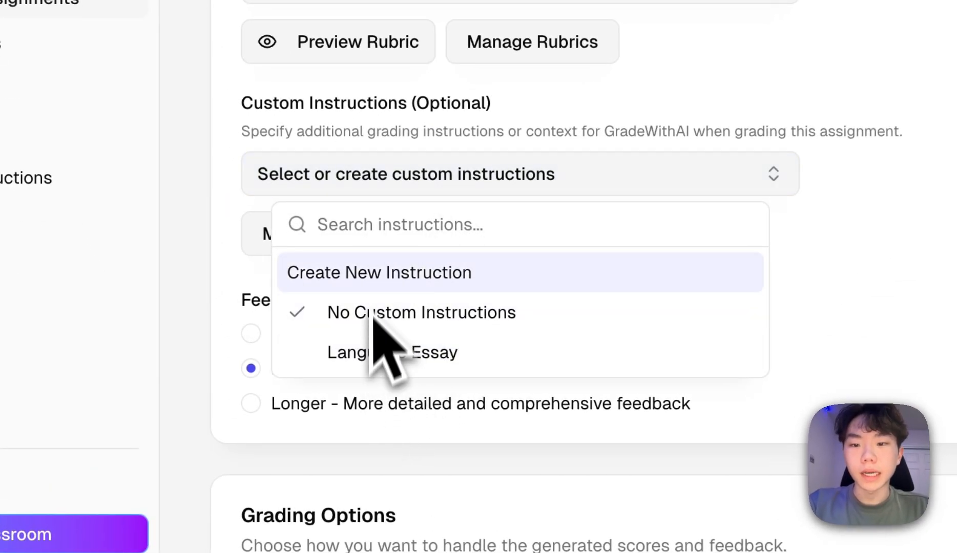
left_click(372, 277)
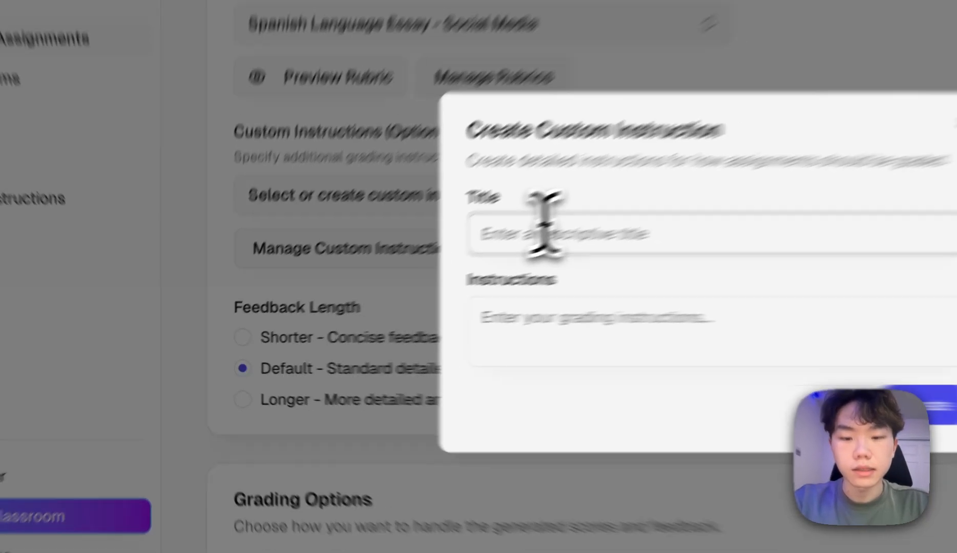
left_click(544, 226)
type("Social Med")
type("ia E")
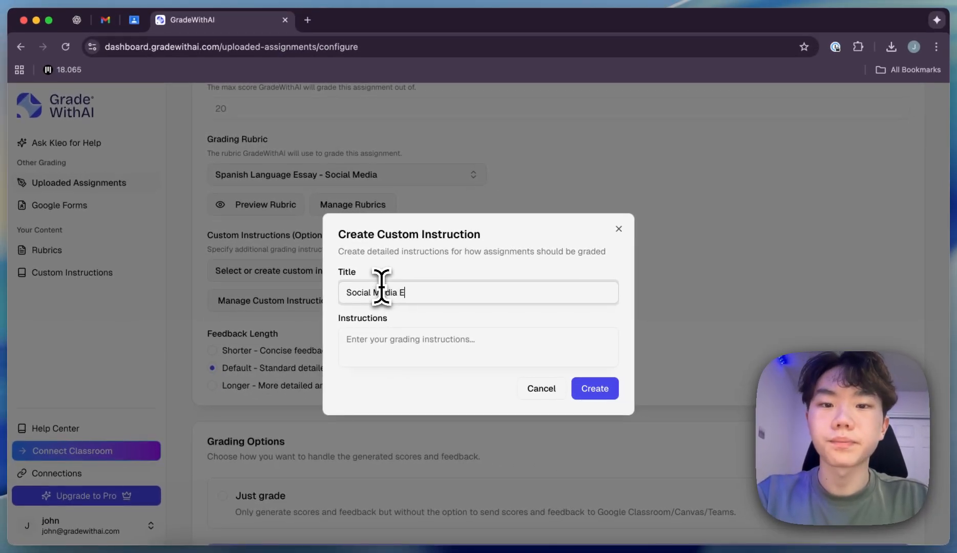
type("ssay")
- Create the custom instruction with the text "Ensure students used MLA formatting correctly. If not, deduct two points."
left_click(415, 338)
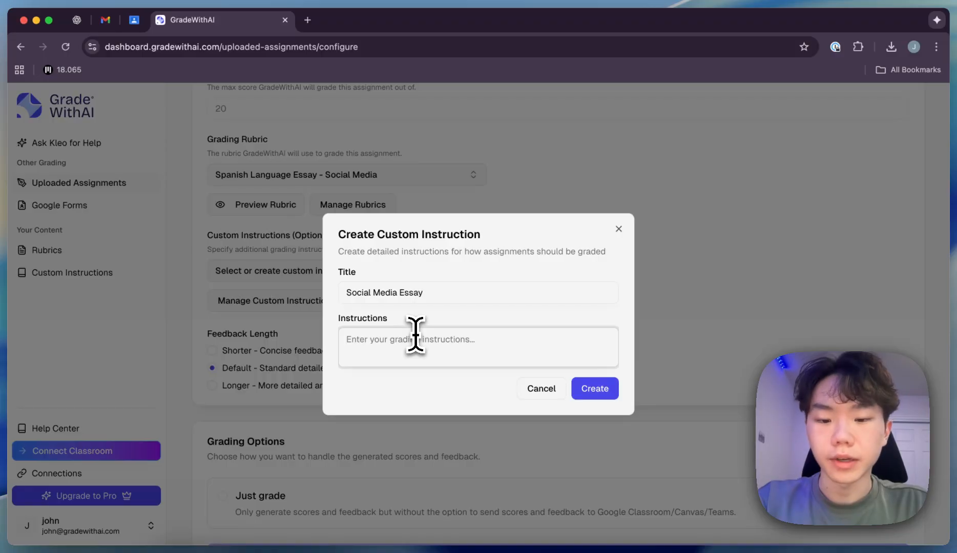
type("E")
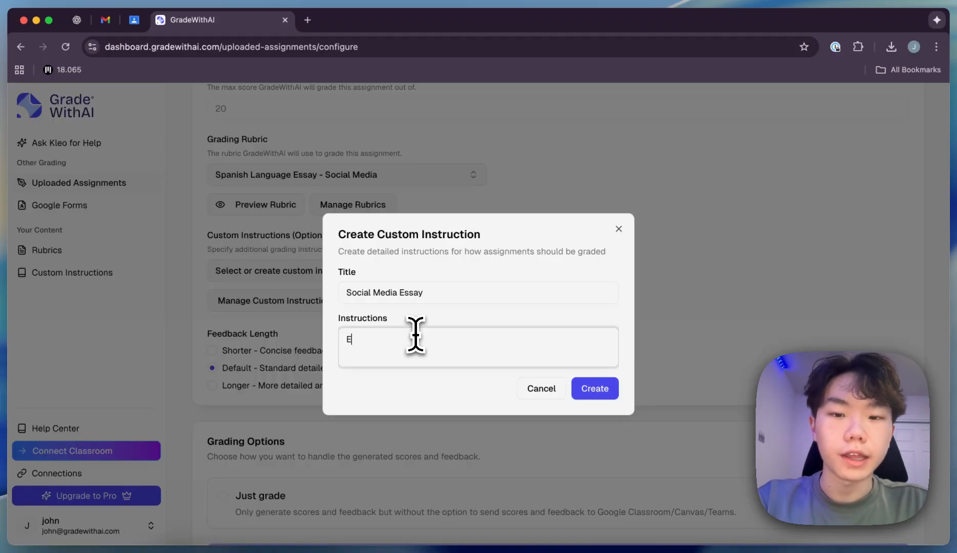
type("nsure students used ")
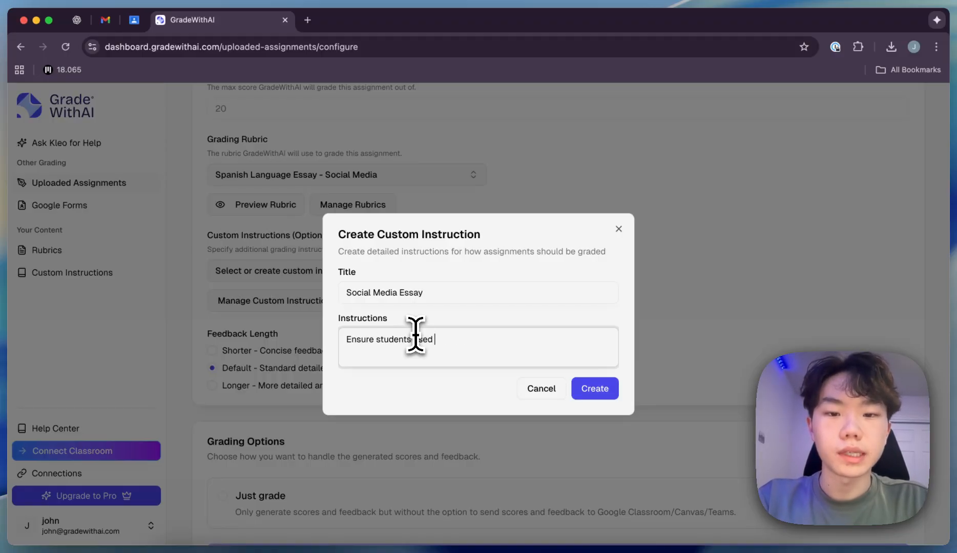
type("MLA formatting ")
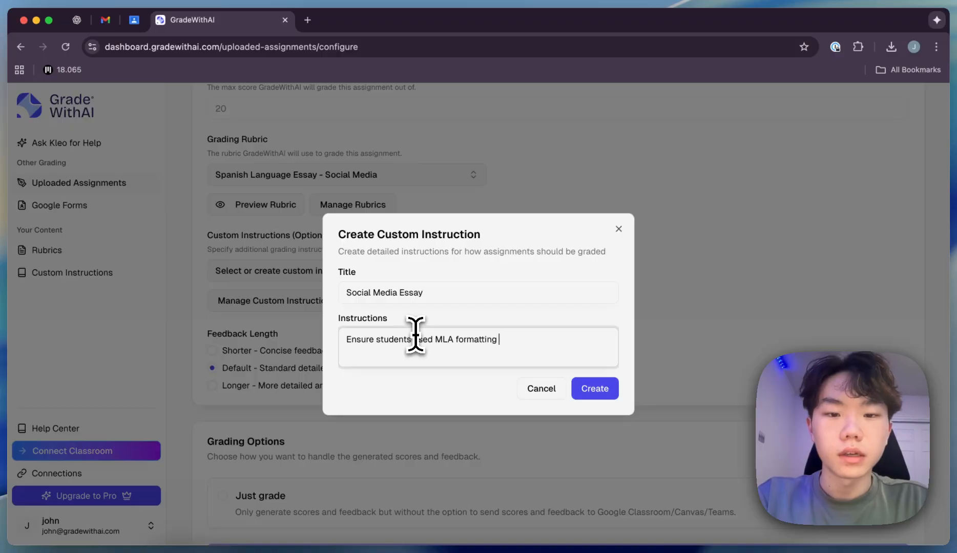
type("correctly. If n")
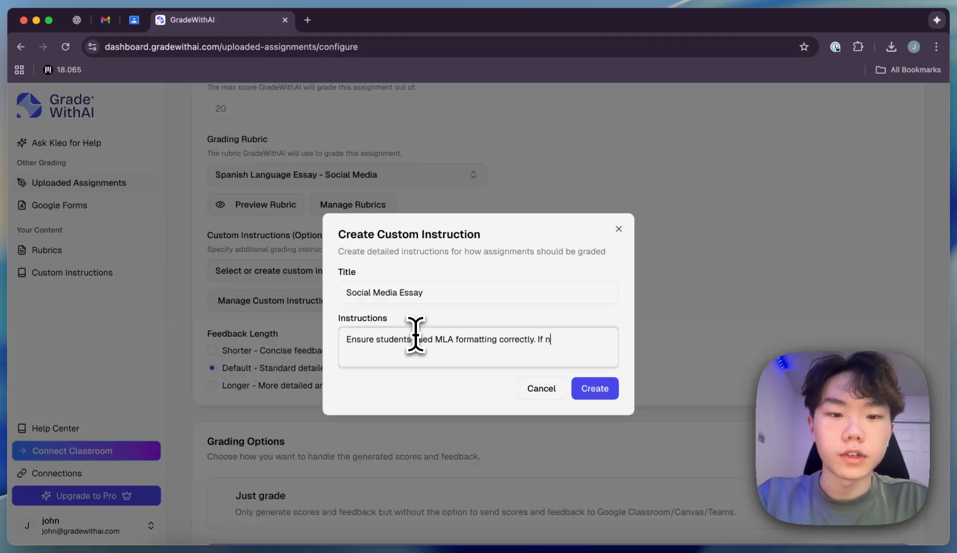
type("ot, deduct two")
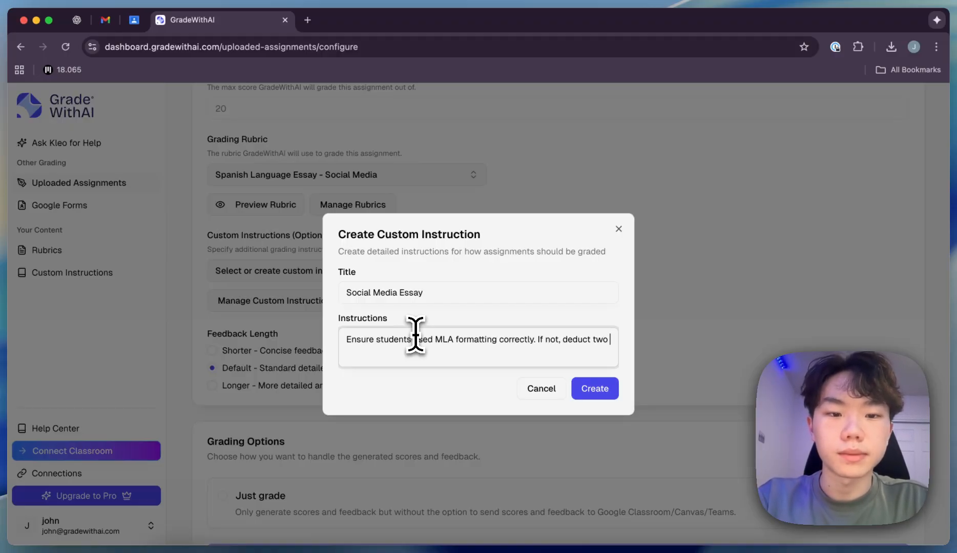
type("points.")
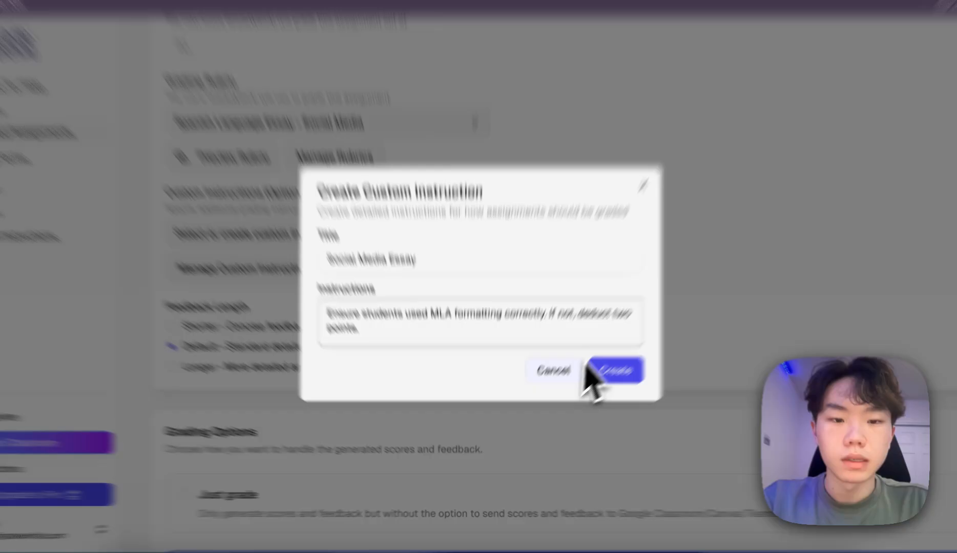
left_click(590, 385)
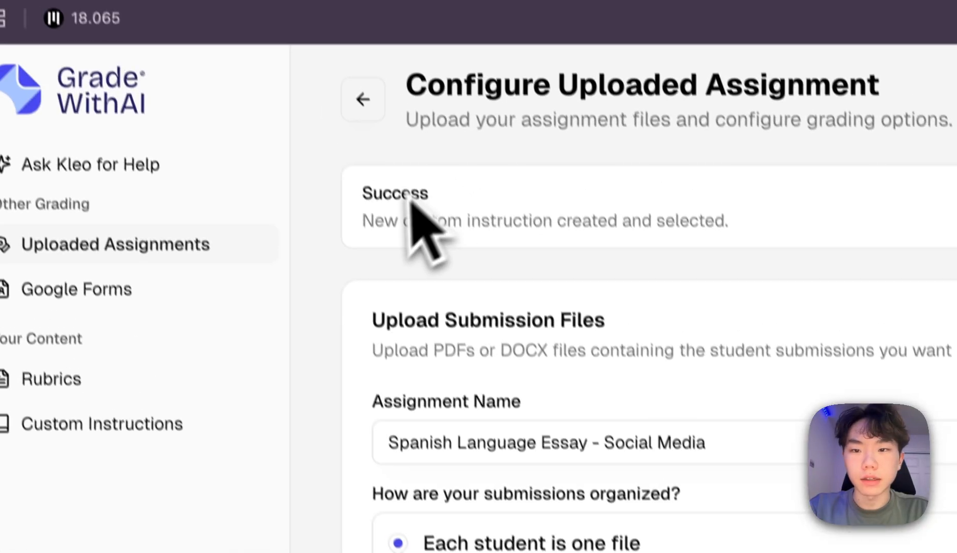
- Set the grading option to "Just grade" and save the assignment configuration
scroll(303, 346, "down", 10)
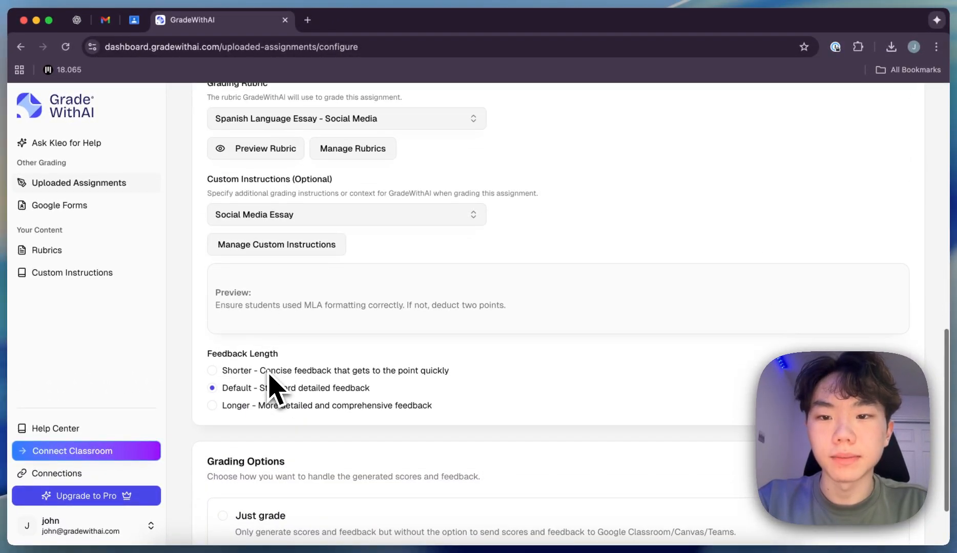
scroll(273, 389, "down", 2)
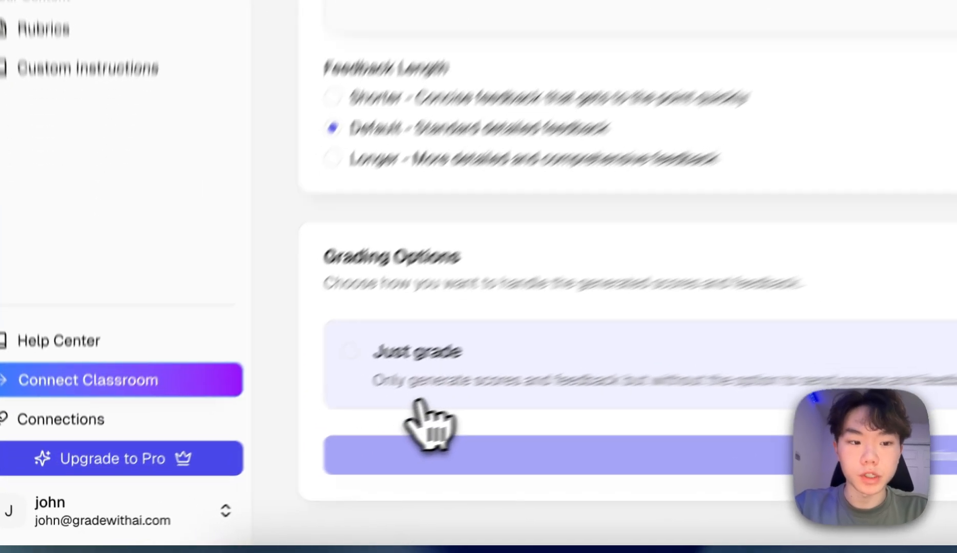
left_click(261, 463)
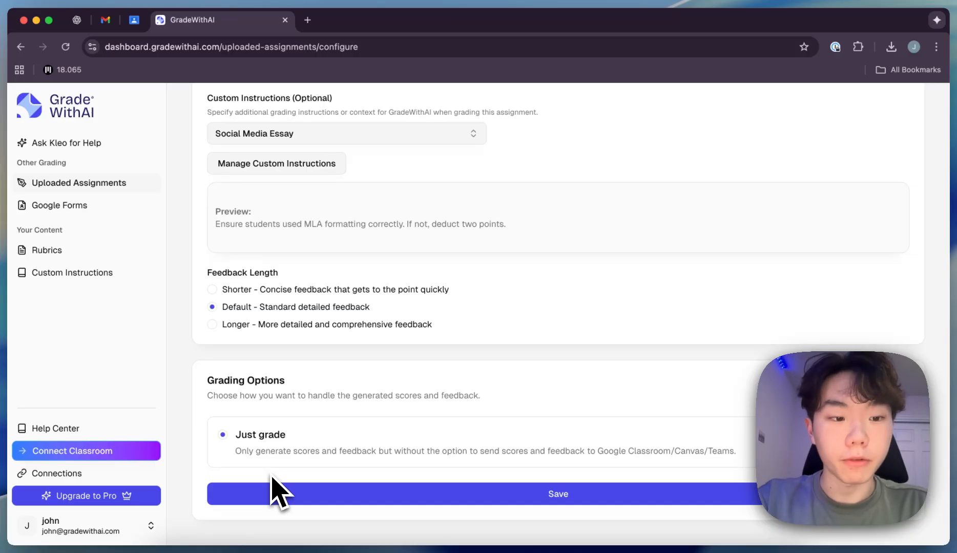
left_click(275, 492)
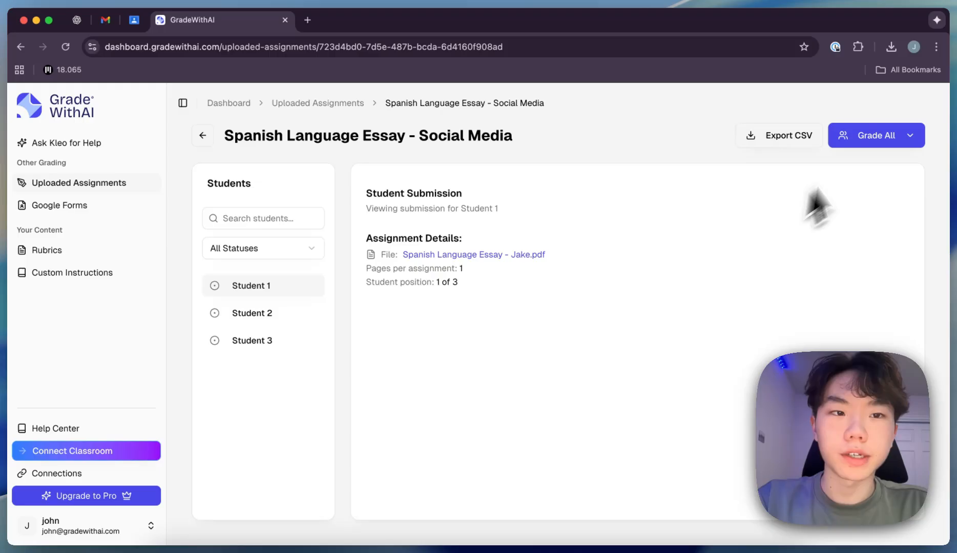
- Start grading all student submissions of the Spanish essay assignment
left_click(874, 145)
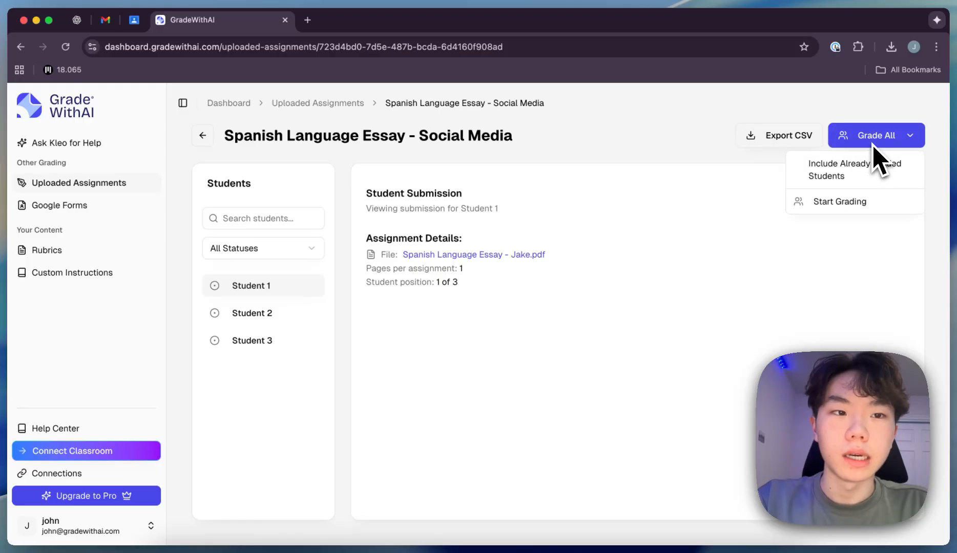
left_click(857, 203)
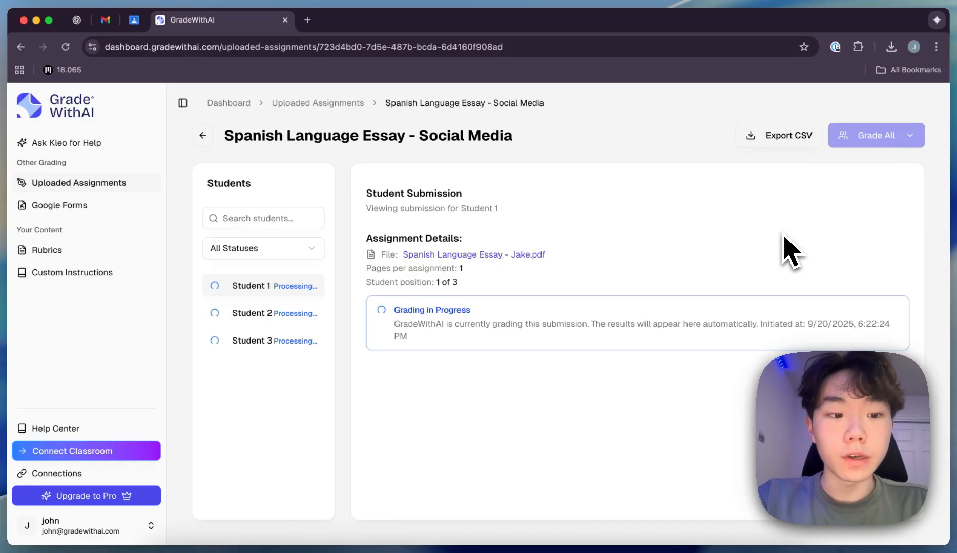
- Check the grading status of Student 2 and Student 3, and return to Student 1's submission
left_click(240, 313)
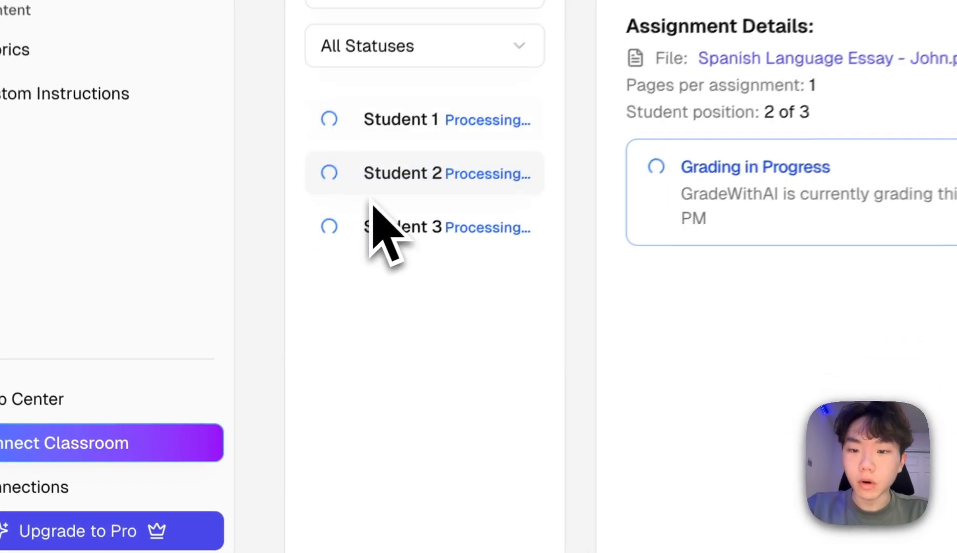
left_click(242, 336)
left_click(397, 167)
left_click(402, 113)
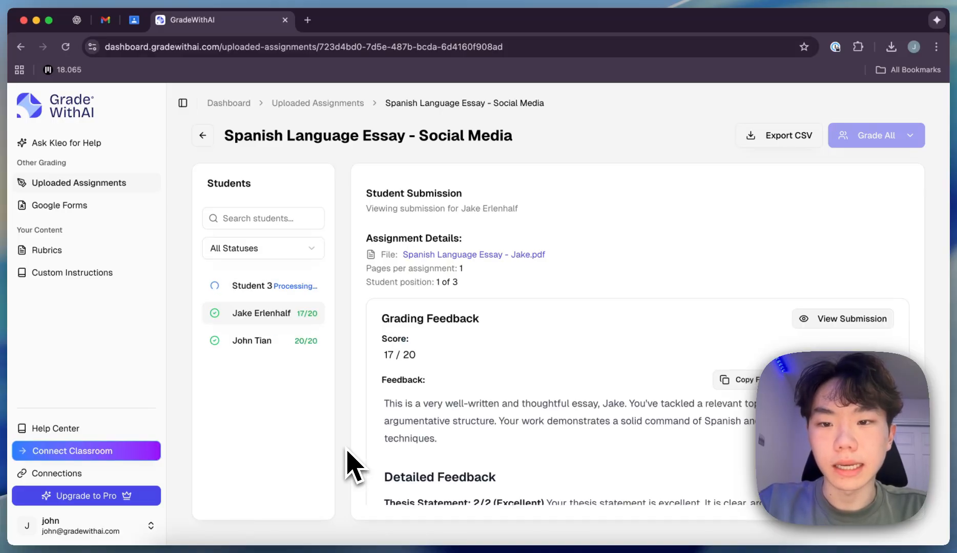
- Read the overall grading feedback for the submission scored 17/20
scroll(468, 376, "down", 3)
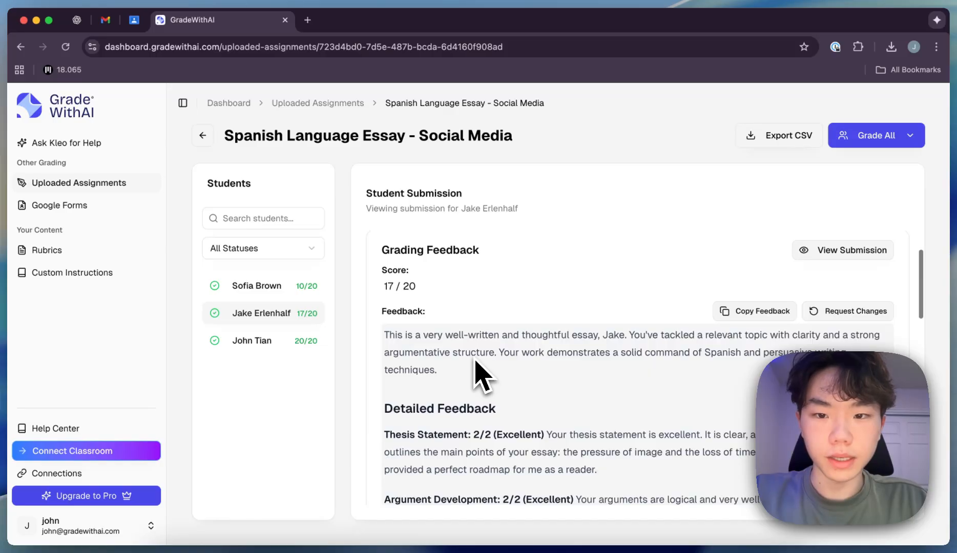
scroll(476, 374, "down", 2)
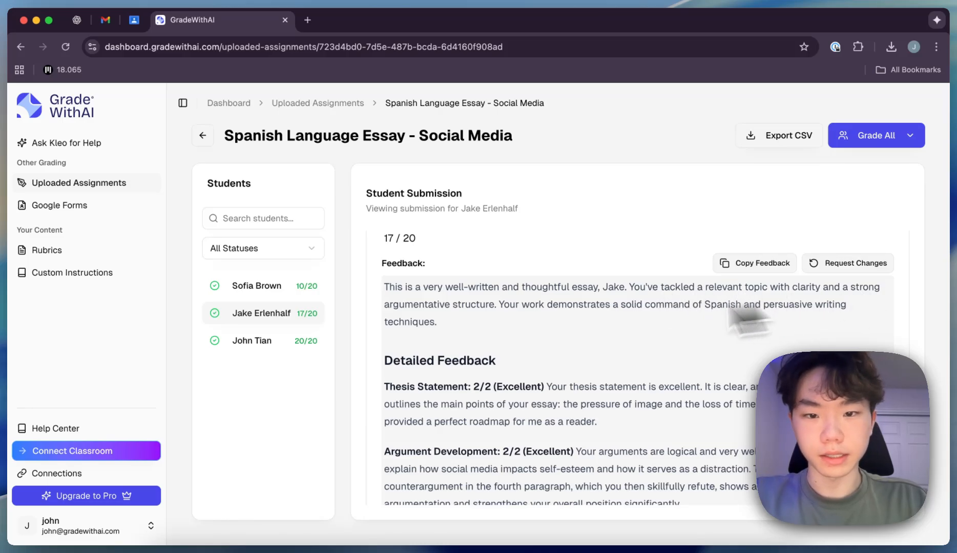
scroll(512, 338, "down", 1)
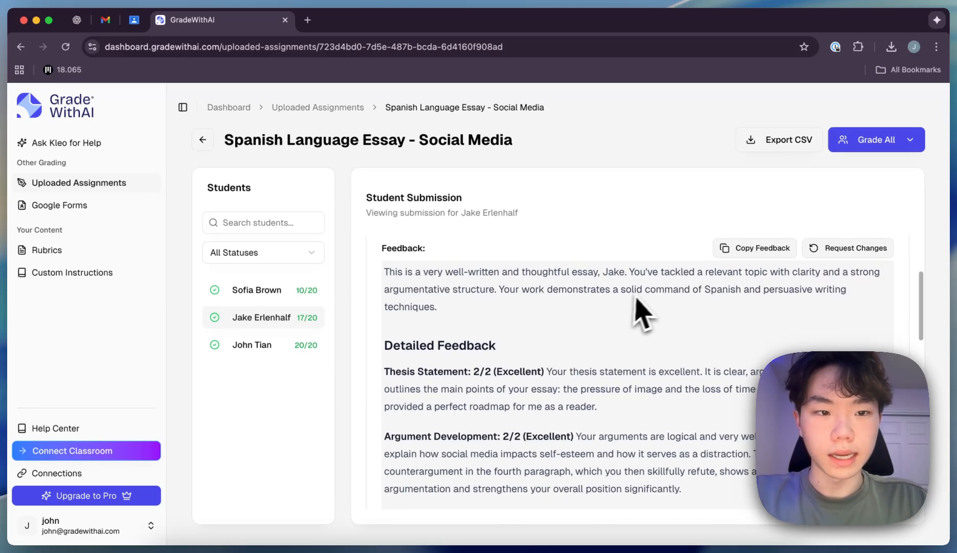
scroll(590, 318, "up", 4)
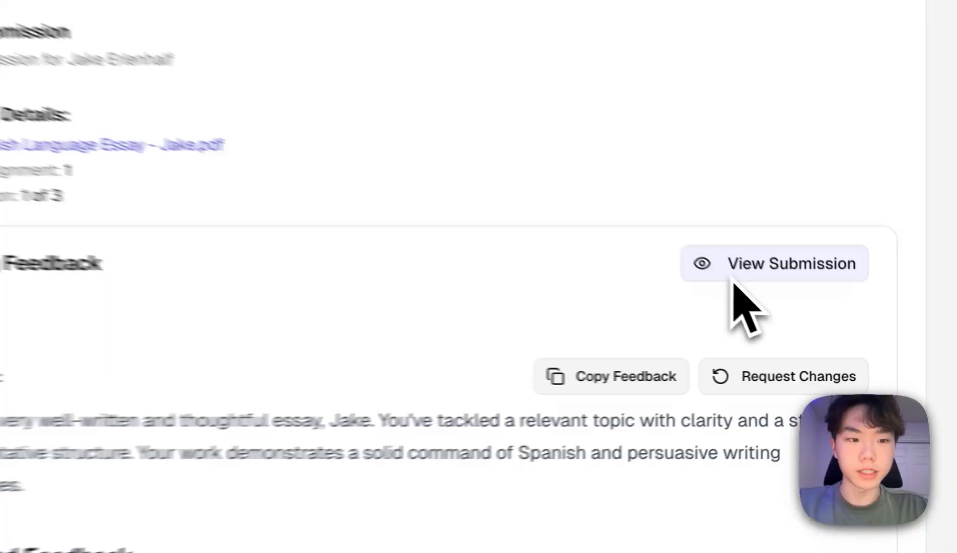
- Show the 17/20 student's essay beside the grading feedback and compare its opening paragraph with the thesis statement feedback
left_click(820, 325)
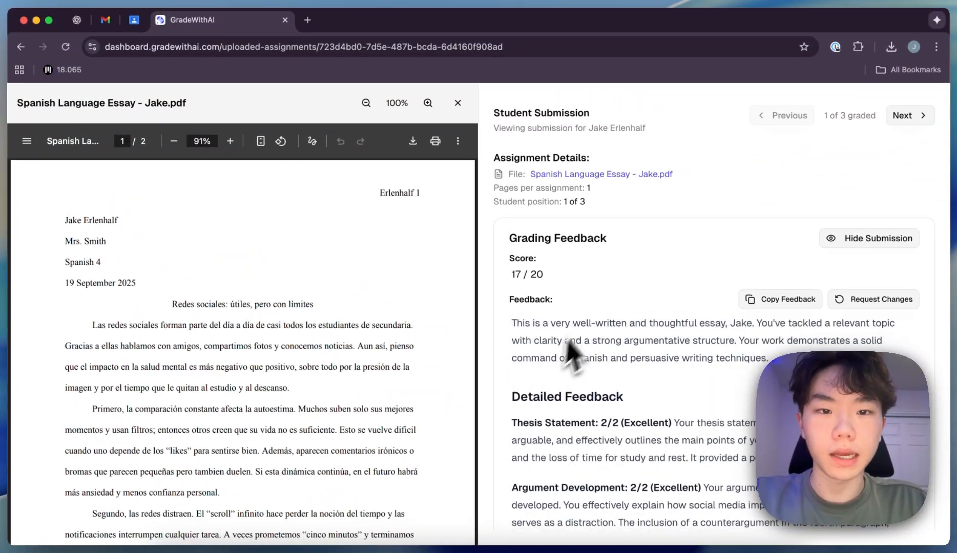
scroll(566, 401, "down", 5)
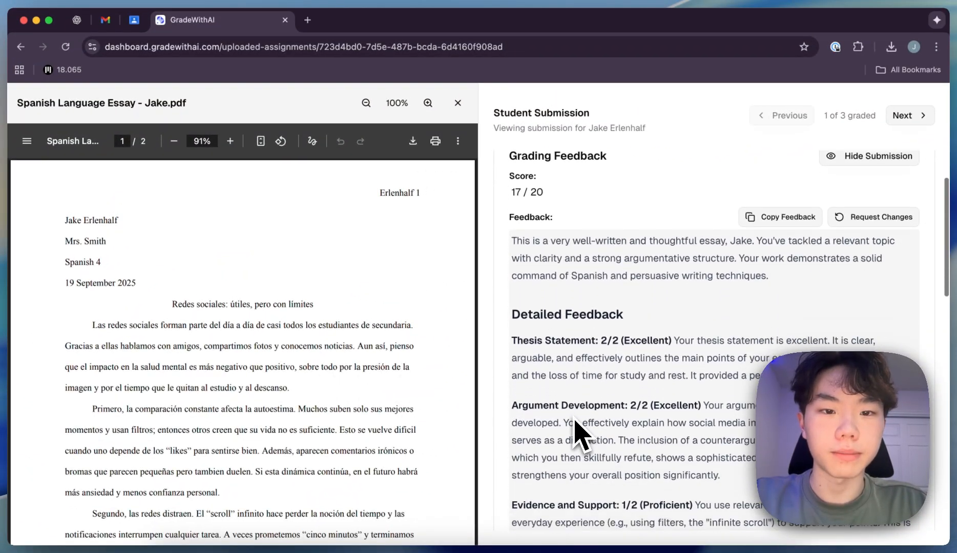
scroll(312, 427, "down", 1)
scroll(308, 428, "down", 4)
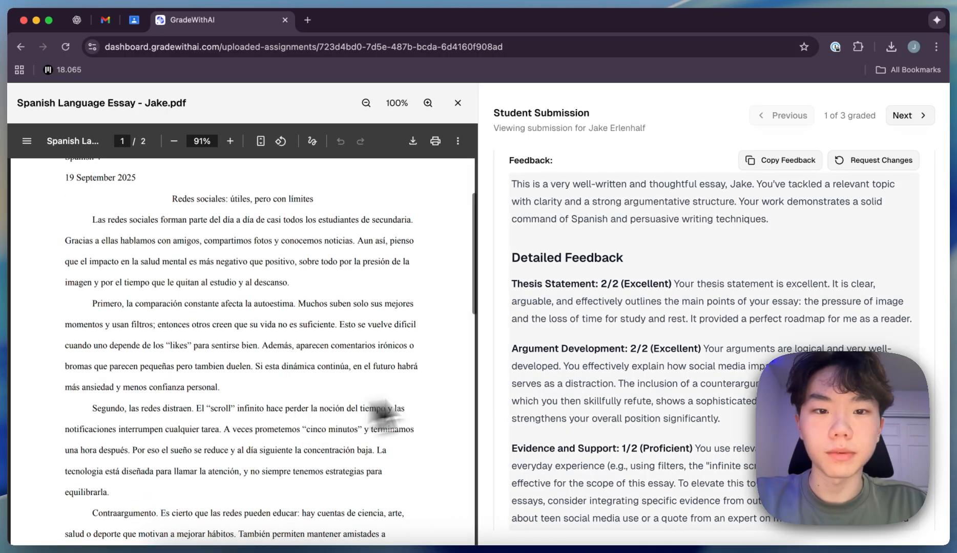
scroll(551, 389, "down", 3)
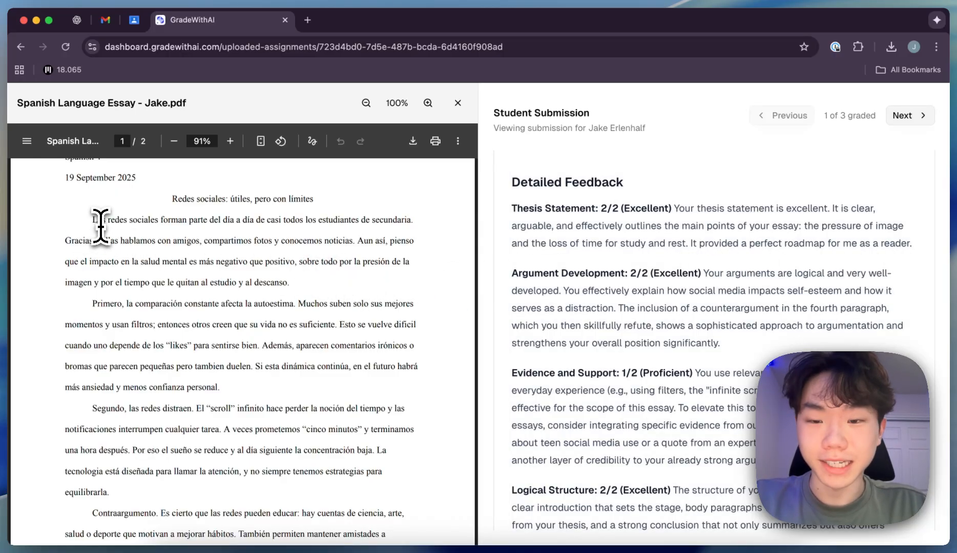
left_click_drag(94, 221, 160, 246)
left_click(159, 247)
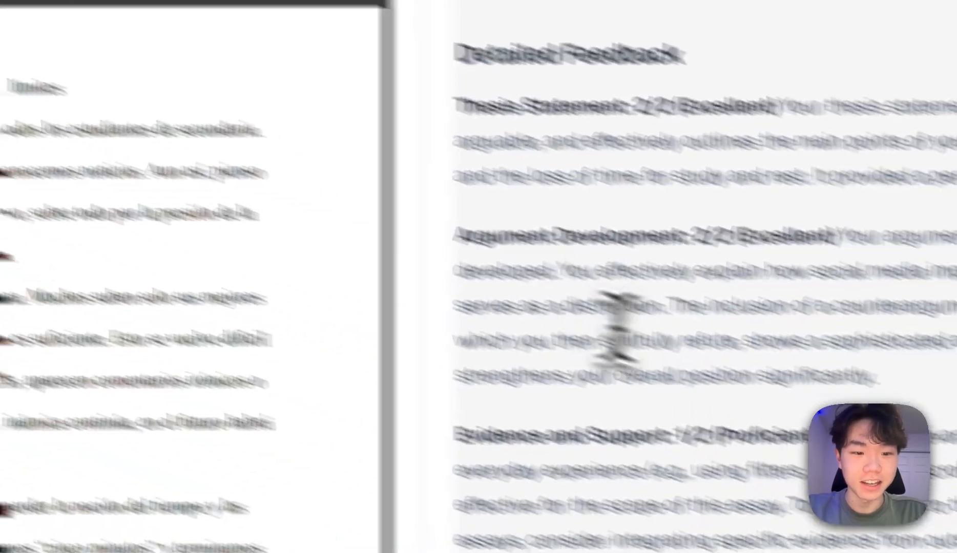
- Review the remaining rubric criteria in the 17/20 student's detailed feedback, including Grammar and Mechanics
scroll(619, 331, "down", 10)
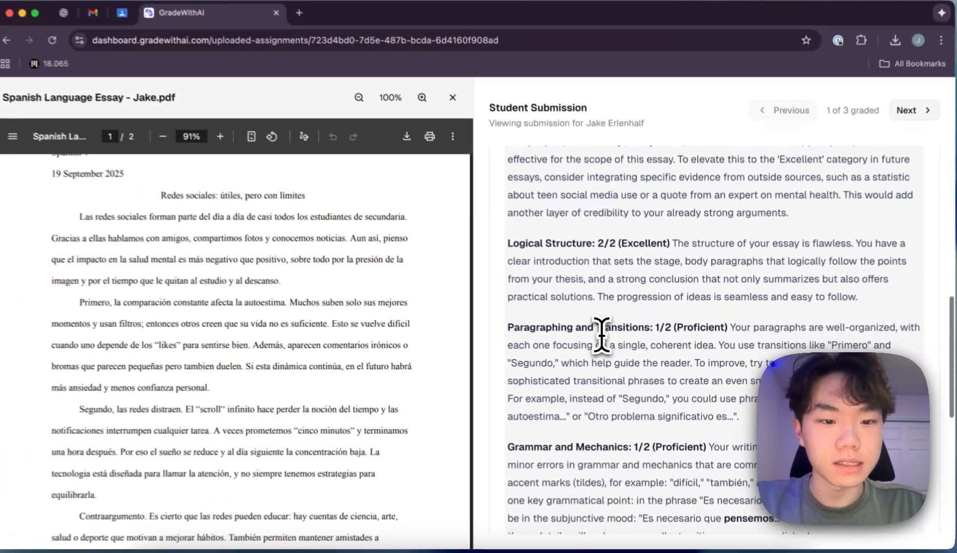
scroll(602, 336, "down", 10)
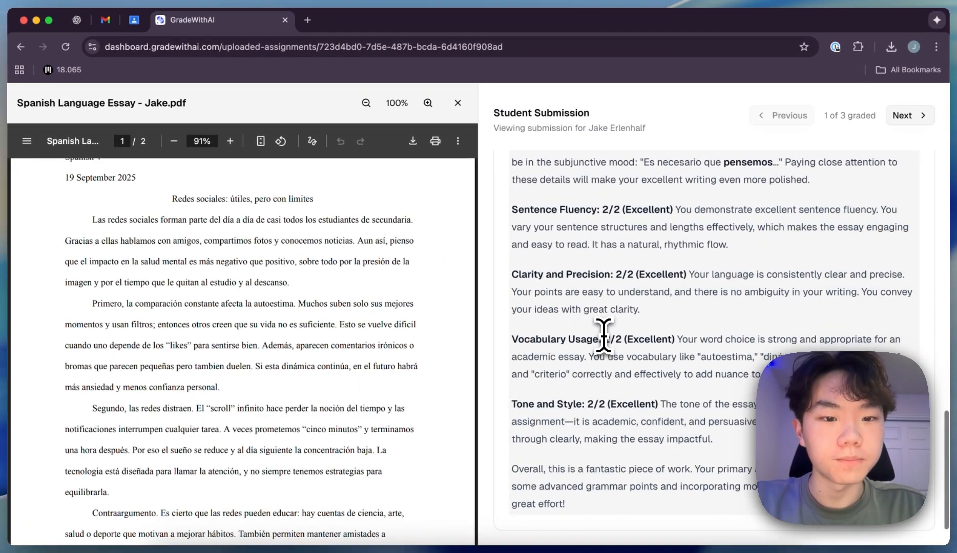
scroll(601, 335, "up", 4)
scroll(603, 335, "up", 3)
scroll(751, 323, "down", 1)
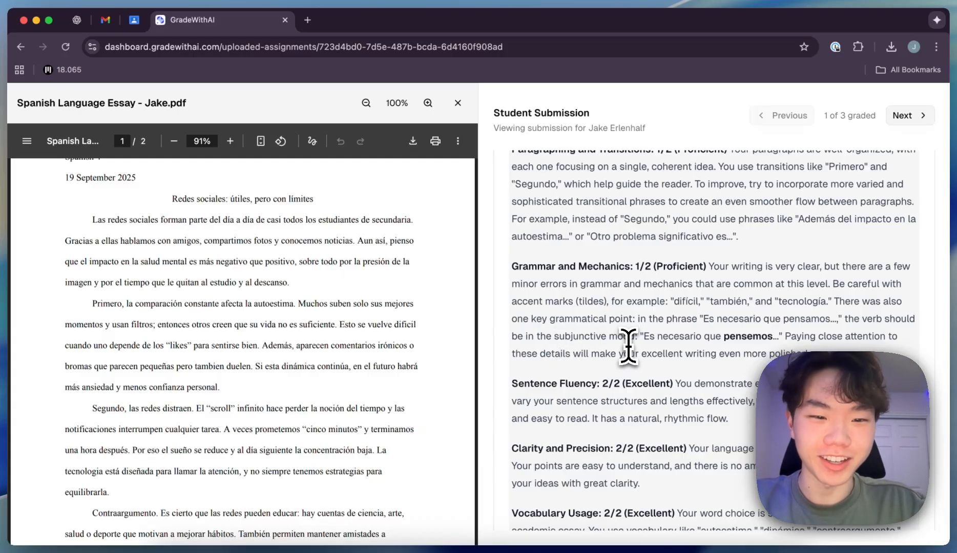
scroll(628, 346, "up", 15)
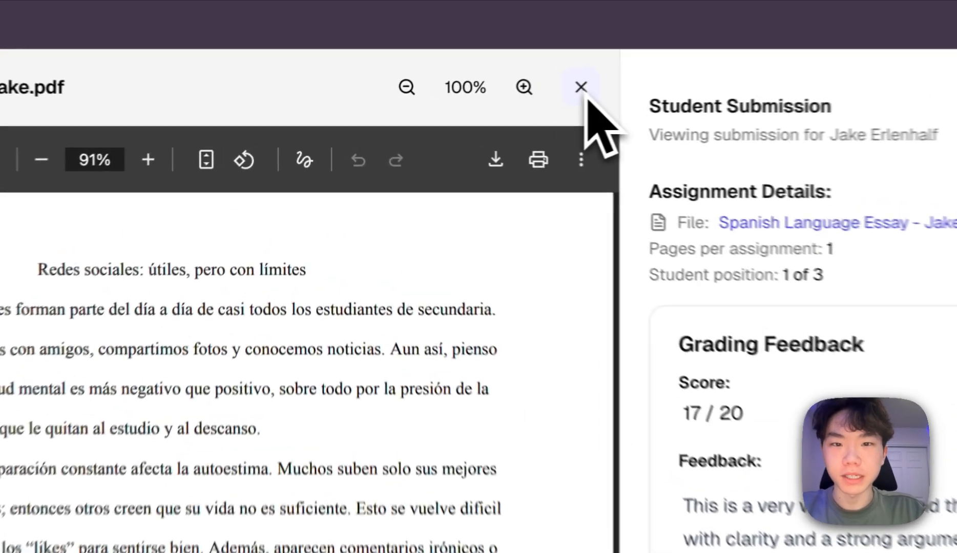
- Close the essay view and show the 20/20 student's essay beside its grading feedback
left_click(458, 103)
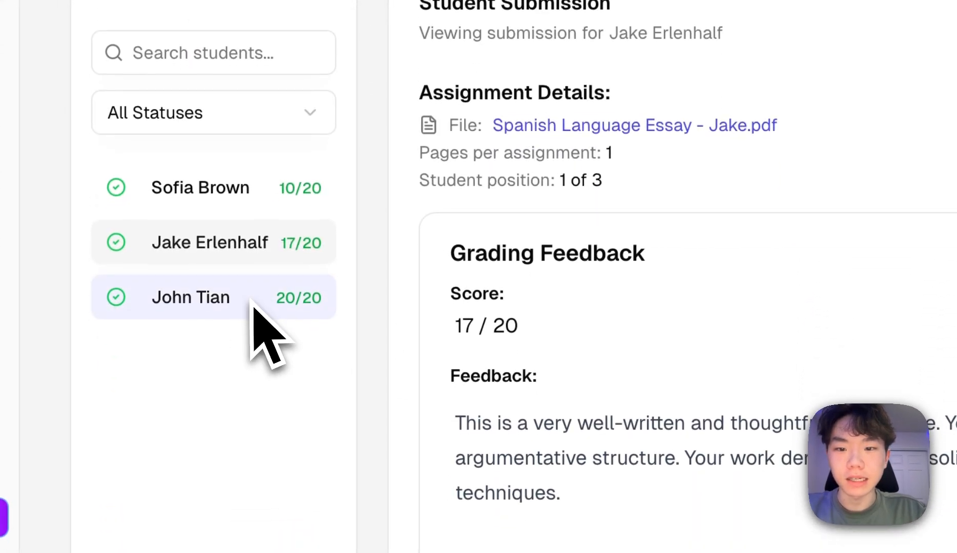
left_click(251, 302)
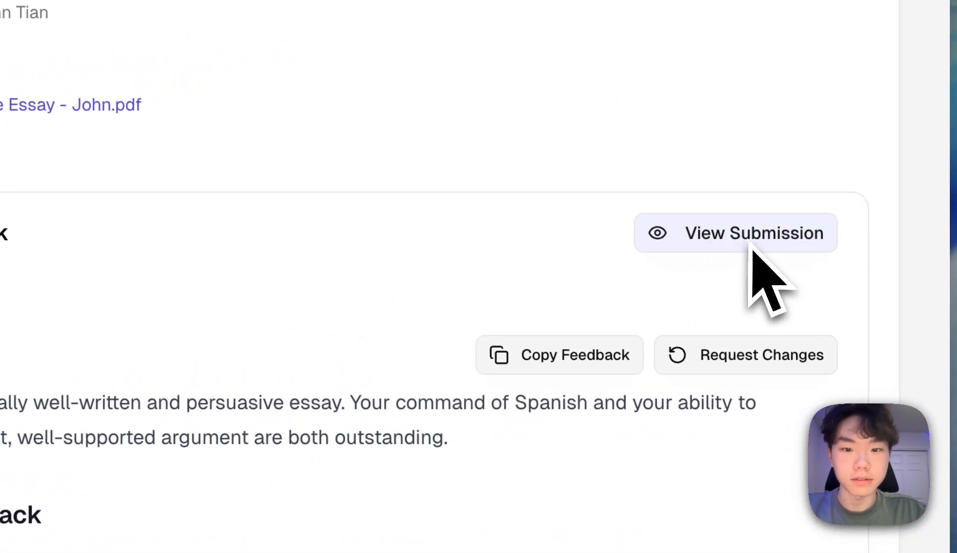
left_click(752, 246)
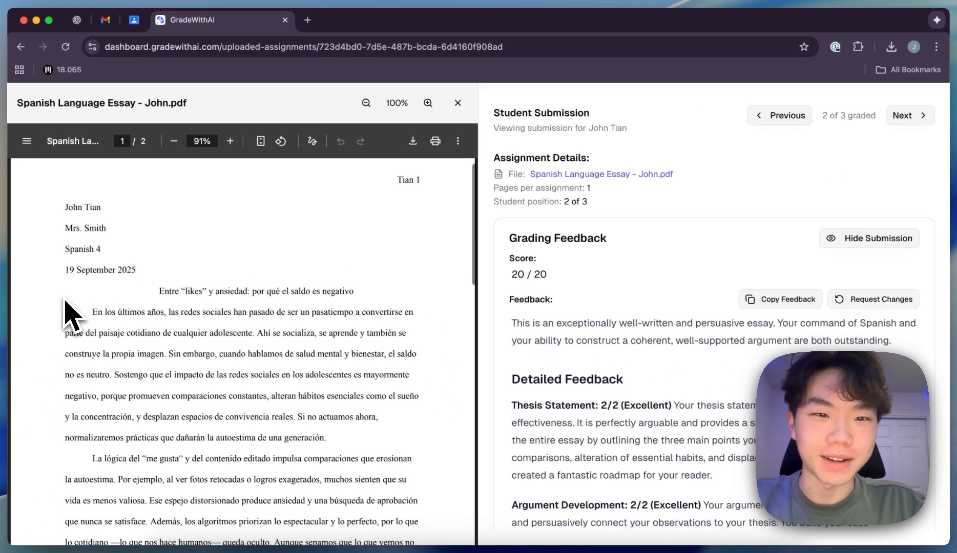
scroll(65, 300, "up", 1)
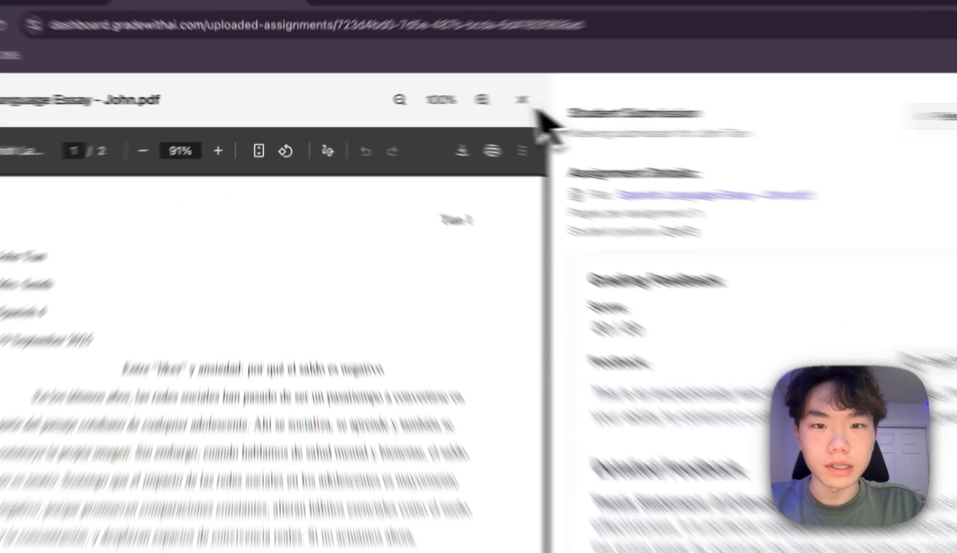
- Close the 20/20 student's essay, show the 10/20 student's essay beside its feedback, and check the MLA heading
left_click(523, 101)
left_click(250, 457)
left_click(252, 475)
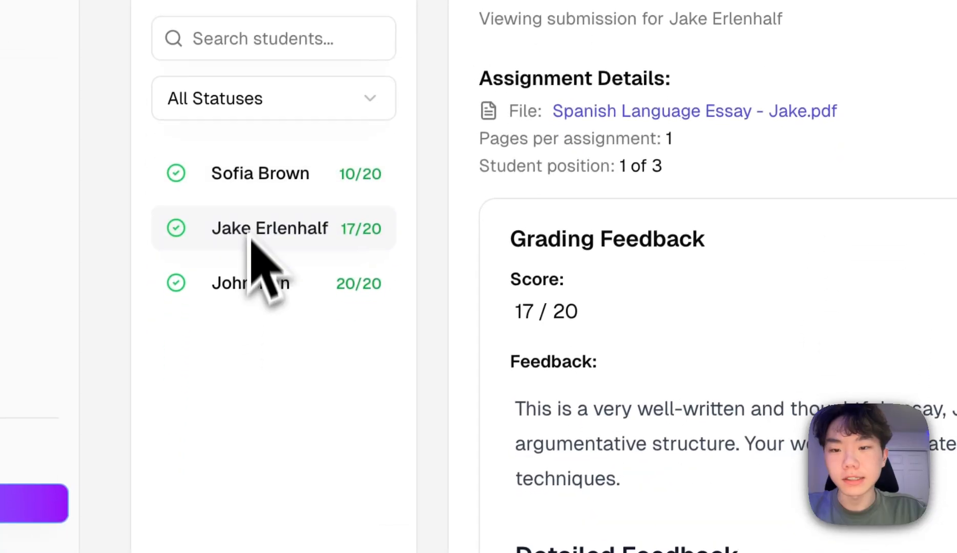
left_click(280, 191)
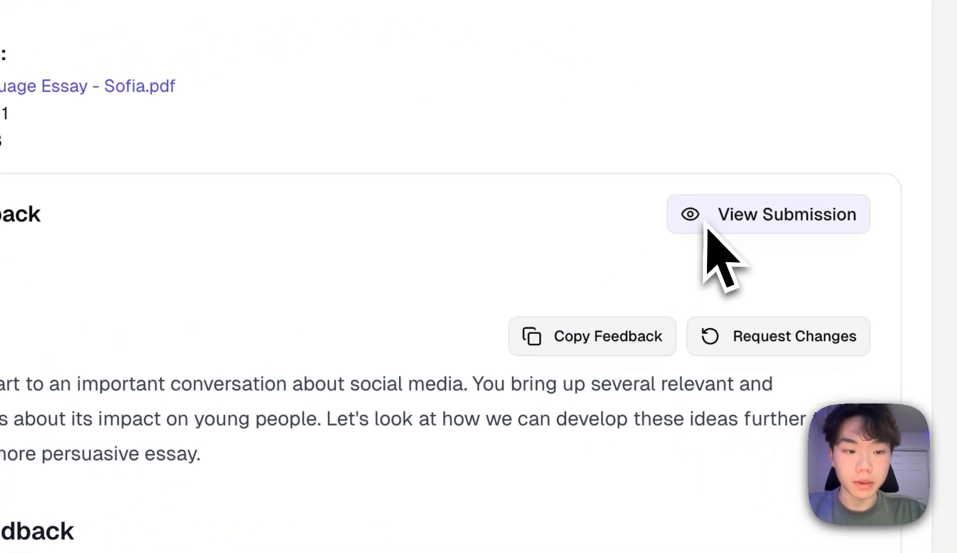
left_click(707, 224)
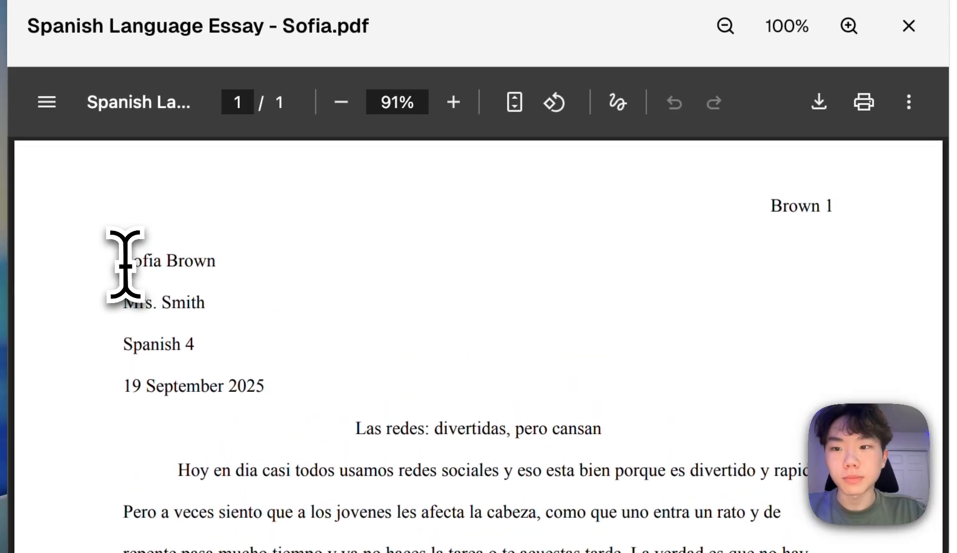
left_click_drag(124, 264, 326, 270)
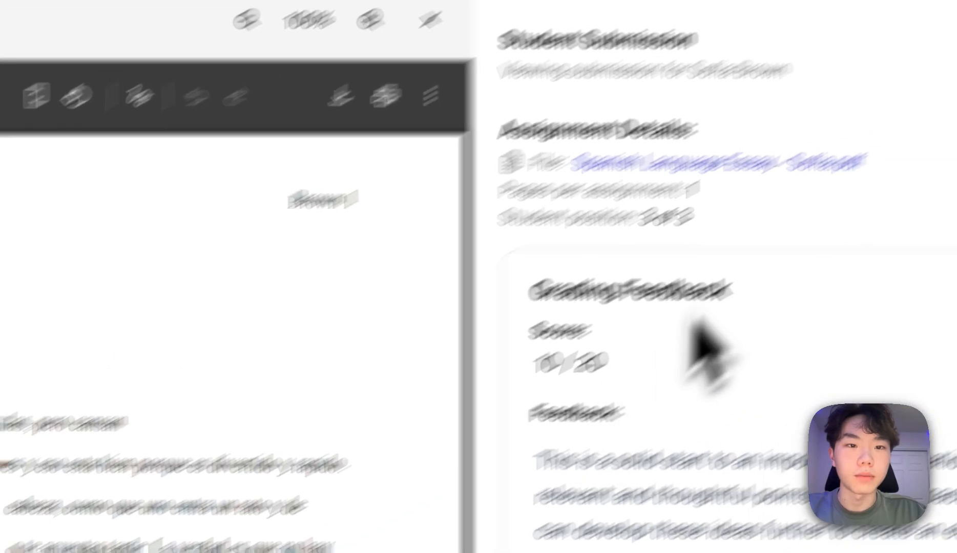
- Close the essay view and look through the three students' graded submissions, ending on the one scored 10/20
left_click(431, 19)
left_click(309, 466)
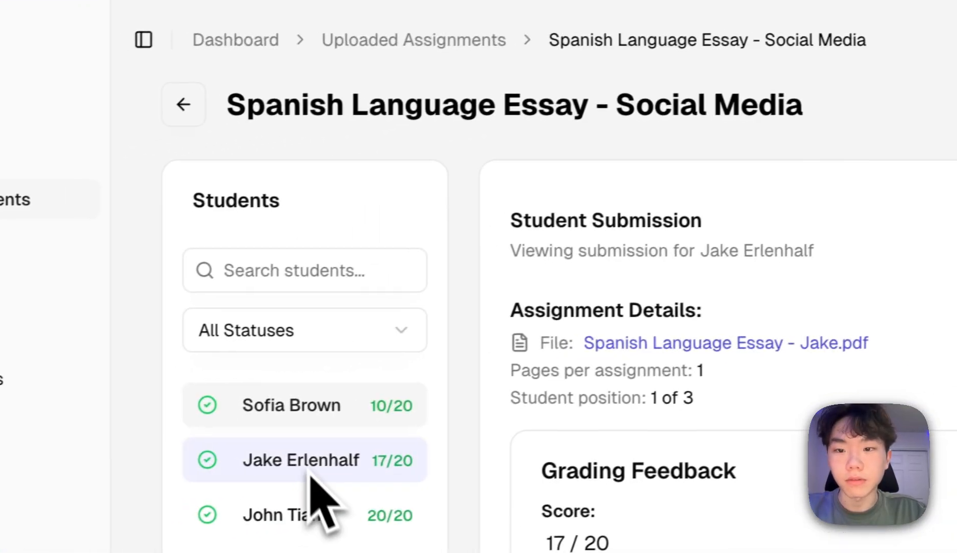
left_click(311, 509)
left_click(307, 460)
left_click(318, 407)
- Search the student list by a student's first name and clear the search
left_click(316, 270)
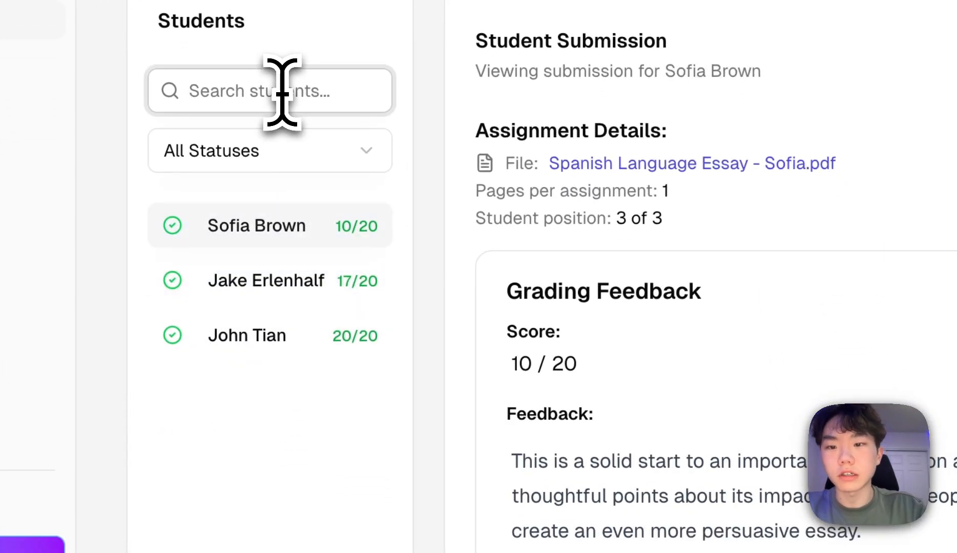
type("john")
key("ctrl+a")
key("BackSpace")
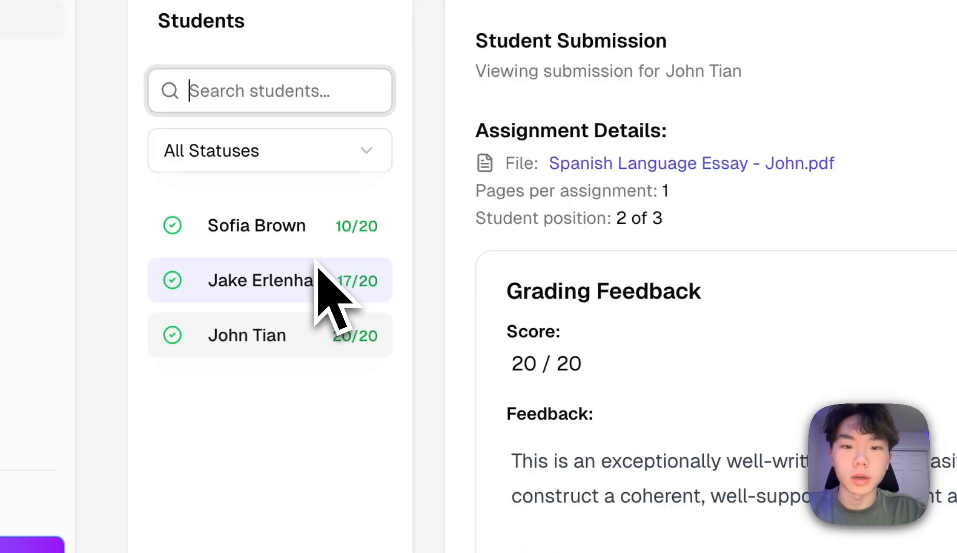
- Select the submission scored 10/20 and examine its score and overall feedback
left_click(502, 365)
scroll(481, 353, "down", 3)
left_click(325, 240)
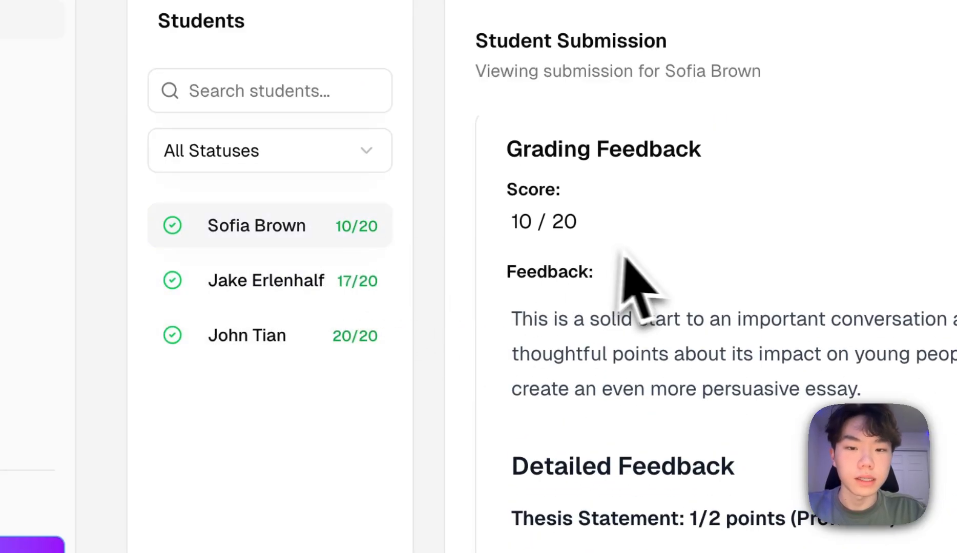
scroll(610, 271, "up", 1)
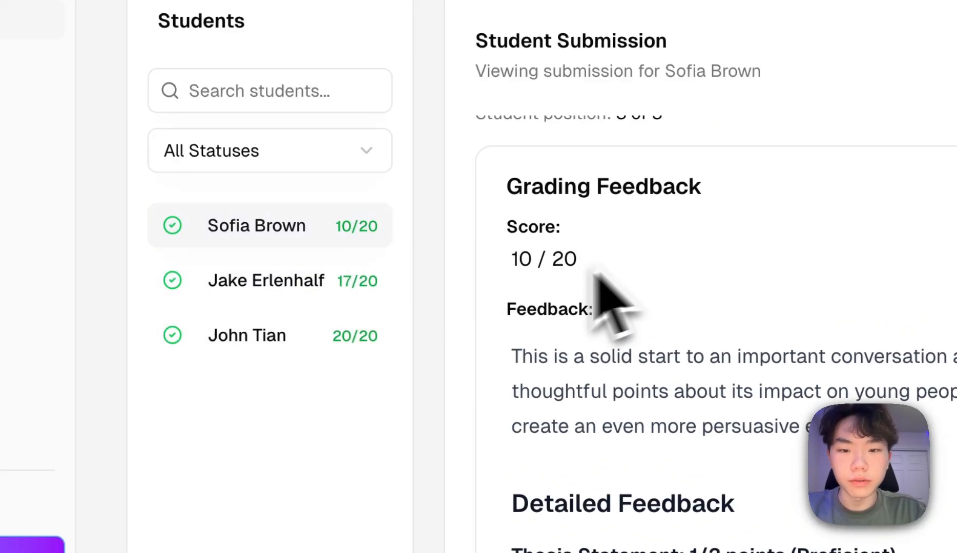
left_click(530, 269)
left_click(695, 276)
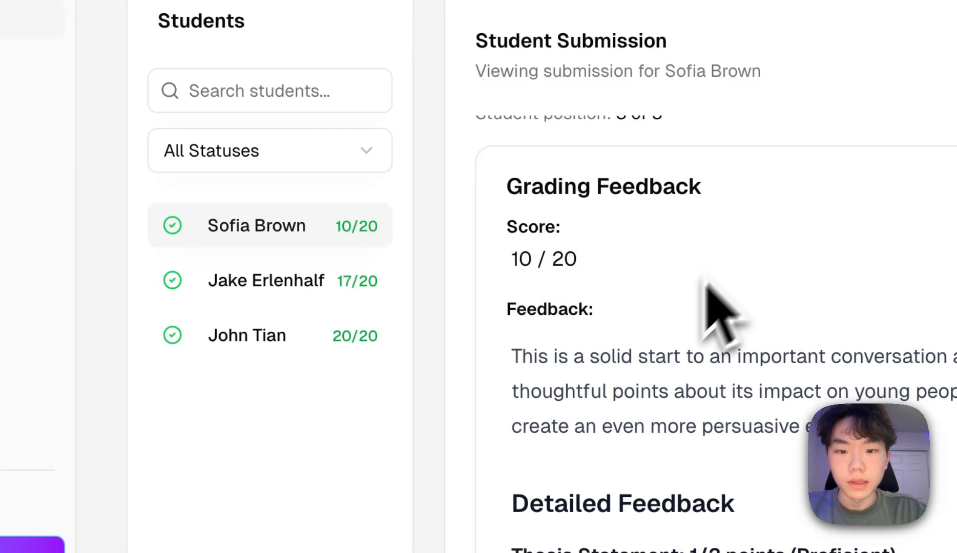
left_click(619, 406)
left_click(532, 205)
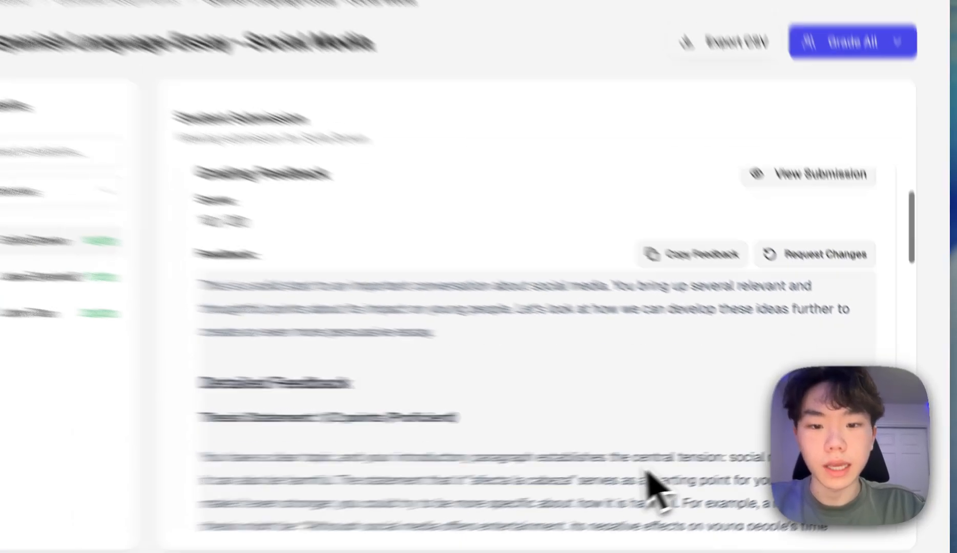
- Read the Thesis Statement and Argument Development feedback of the 10/20 submission
scroll(513, 548, "down", 5)
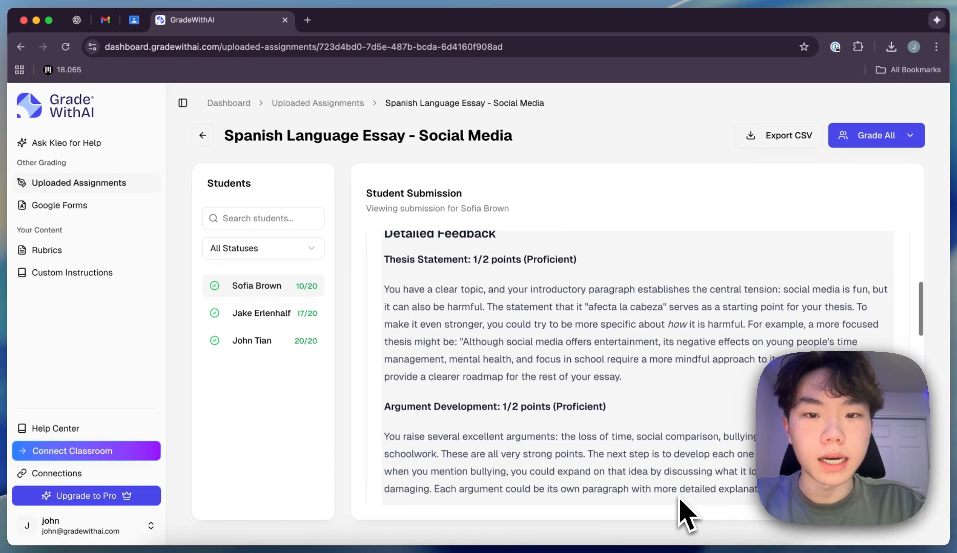
scroll(679, 497, "up", 1)
scroll(412, 311, "up", 1)
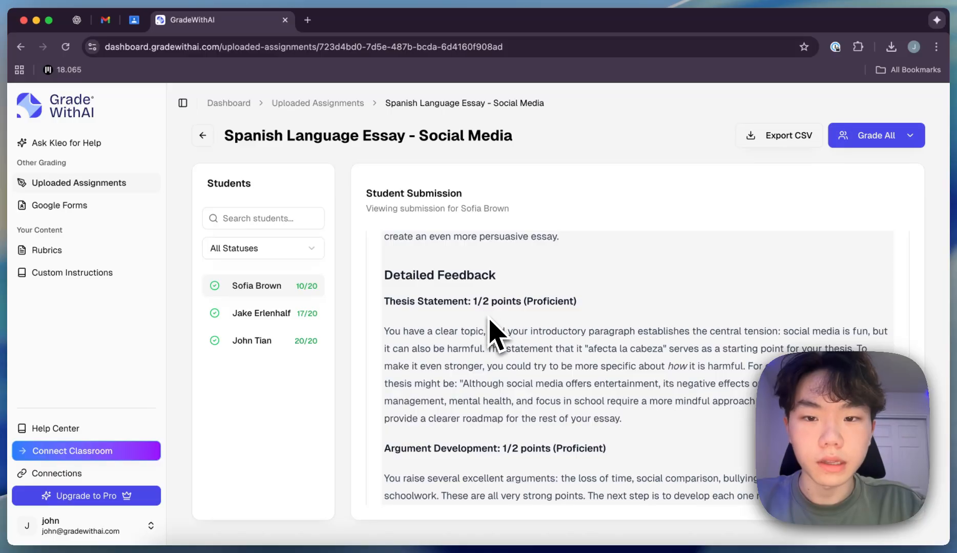
scroll(513, 338, "up", 5)
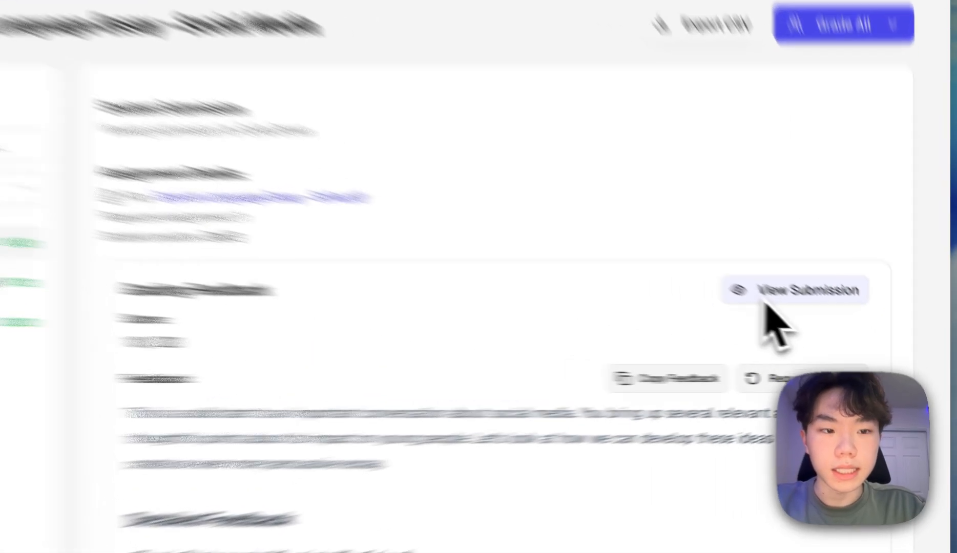
- Show the essay beside the 10/20 submission's feedback and request a regrade with the instruction "give 2/2 for the thesis"
left_click(842, 319)
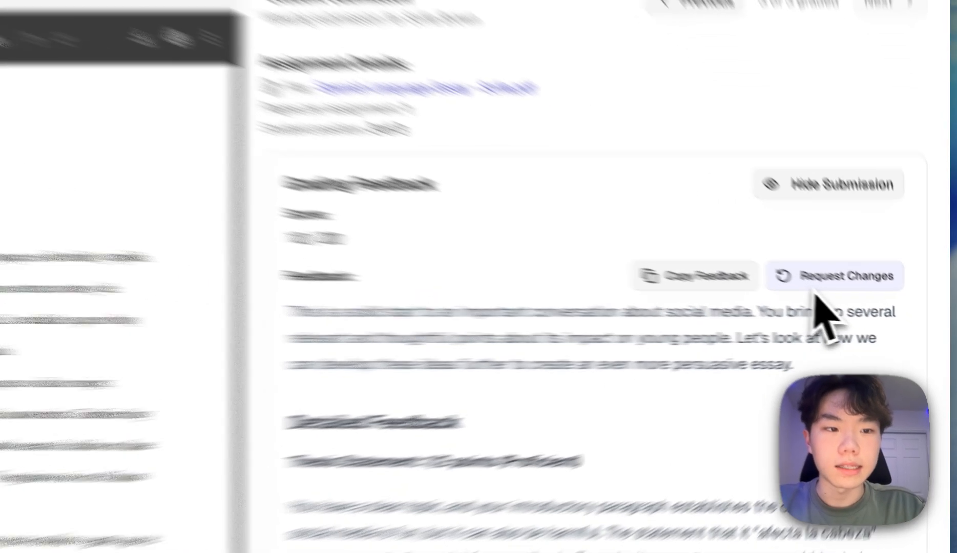
left_click(816, 287)
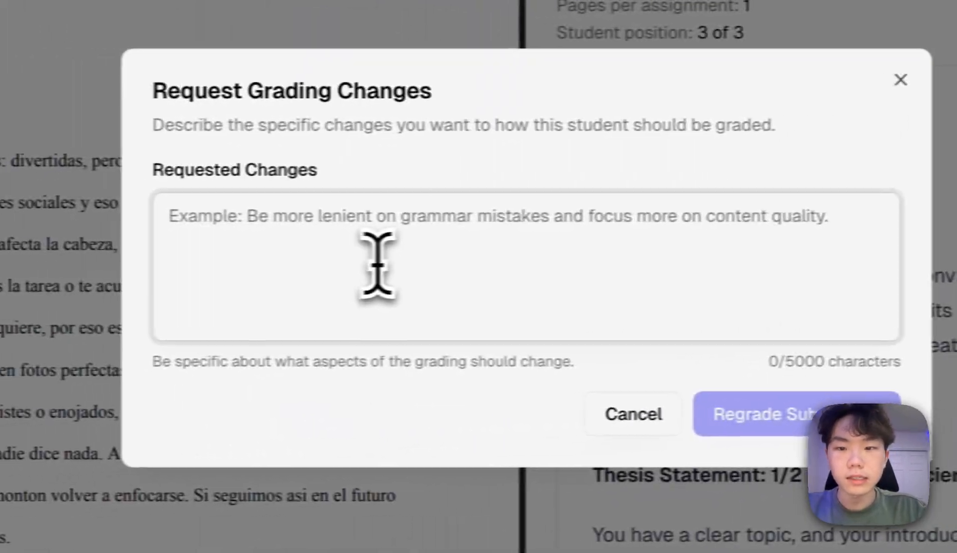
type("give")
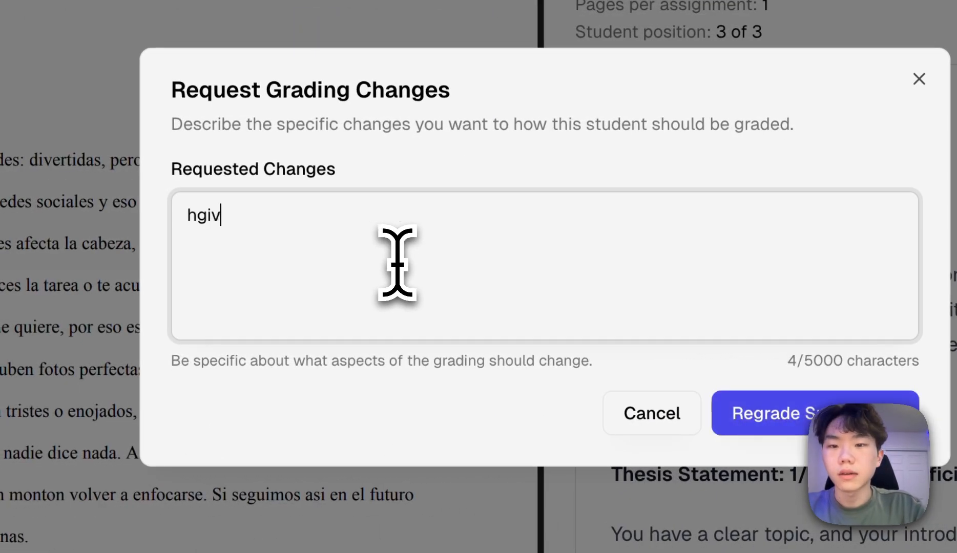
type(" 2/2 for th")
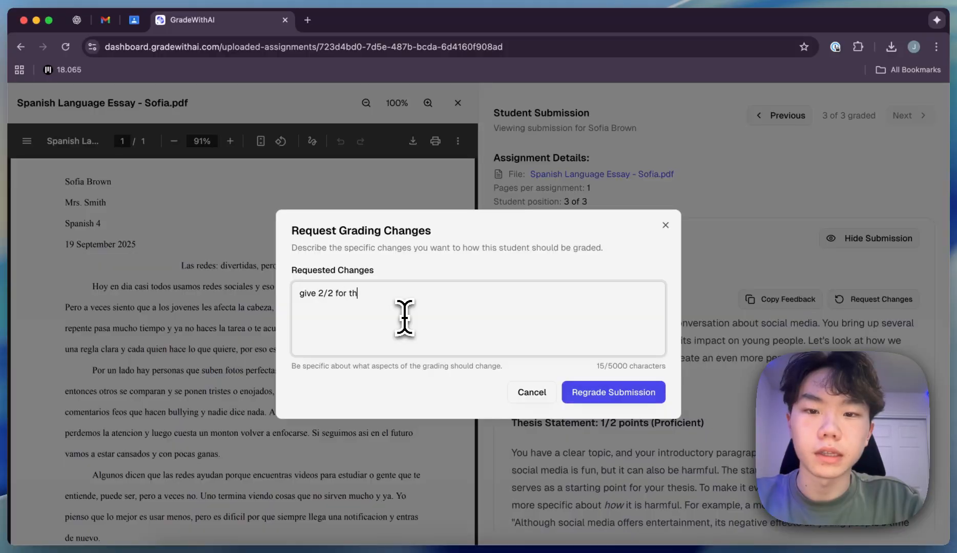
type("e thesis")
left_click(613, 392)
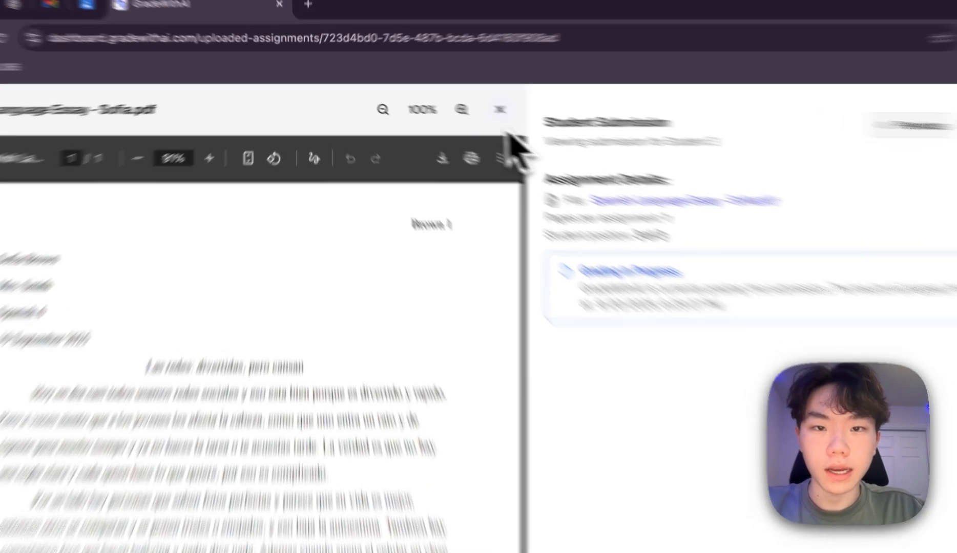
- Close the essay view, view the 17/20 submission, and check the regraded submission's score and Thesis Statement feedback
left_click(457, 103)
left_click(259, 322)
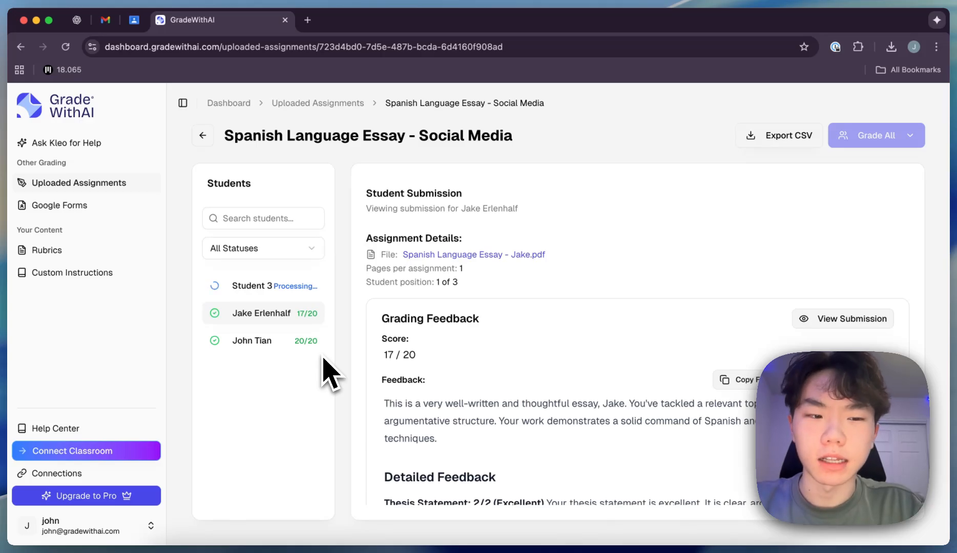
left_click(270, 292)
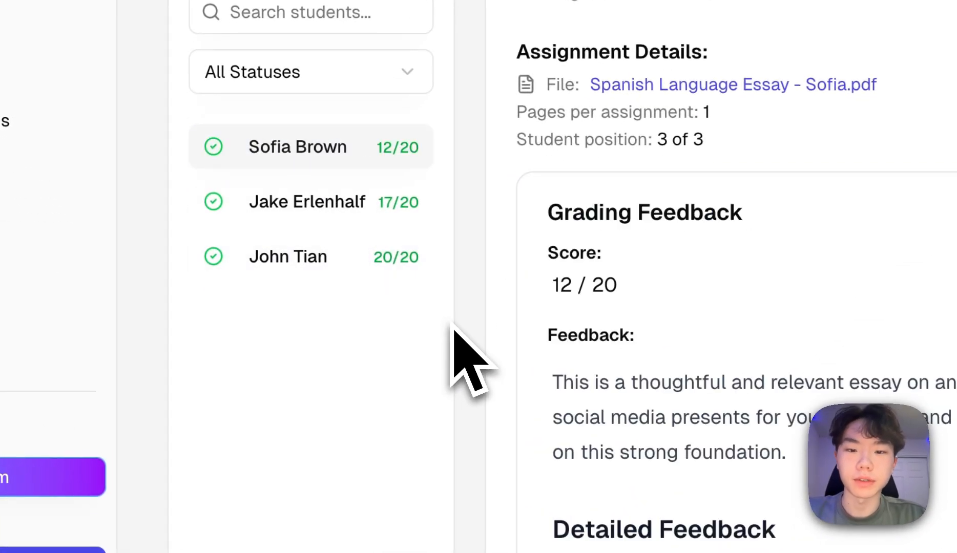
scroll(646, 415, "down", 4)
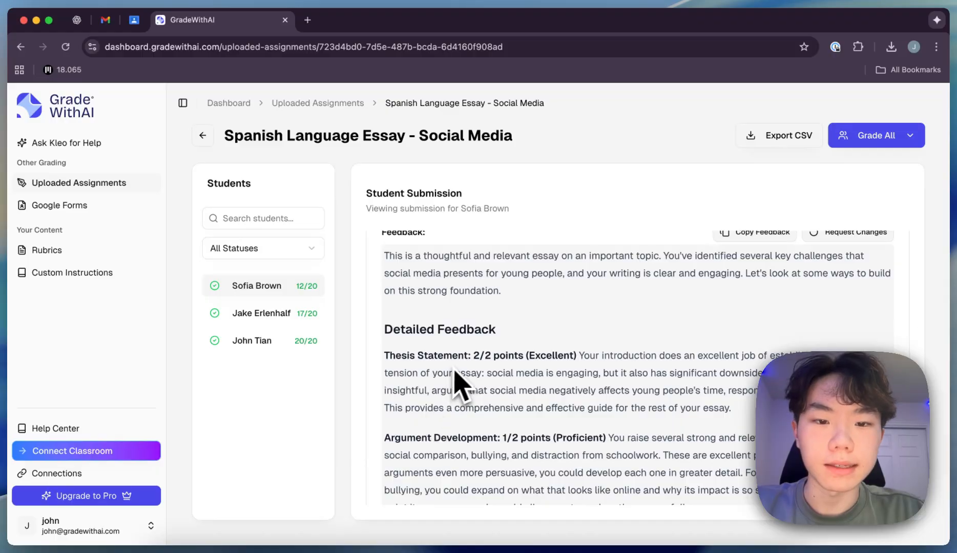
- Export the Spanish Language Essay - Social Media grading results as a CSV file and dismiss the downloads list
scroll(492, 374, "up", 4)
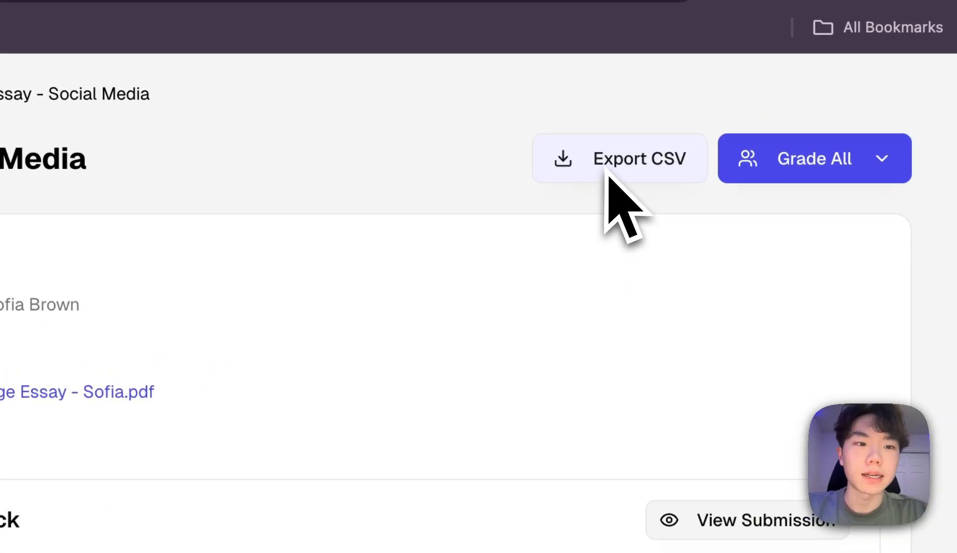
left_click(608, 173)
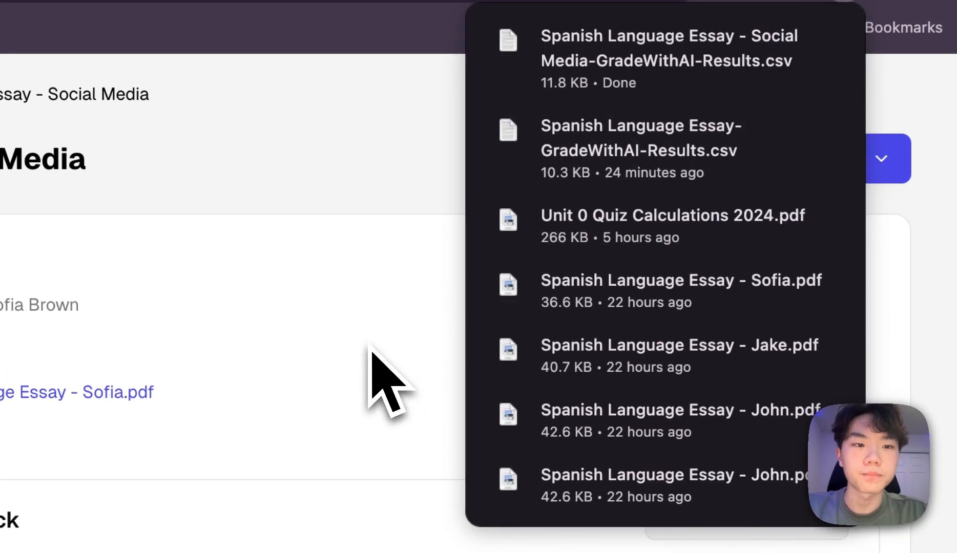
left_click(367, 385)
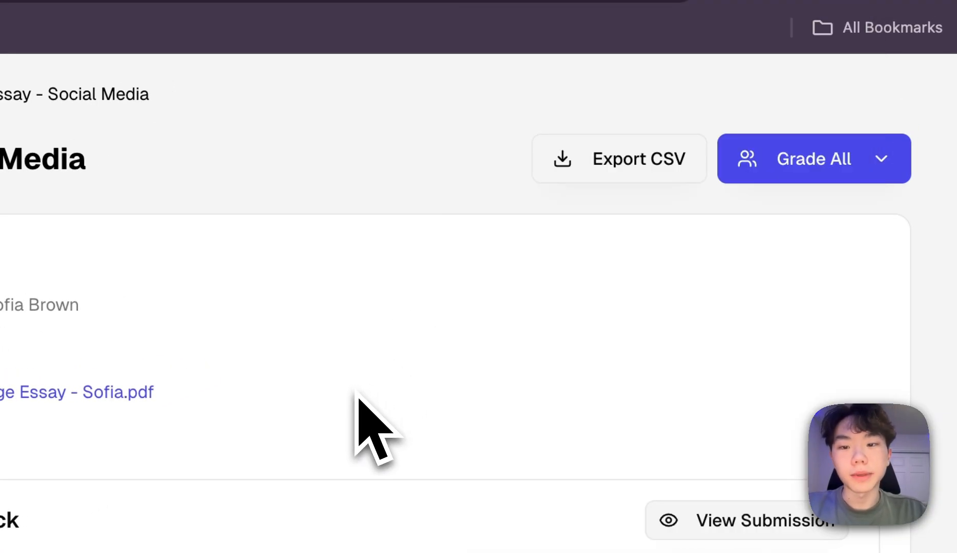